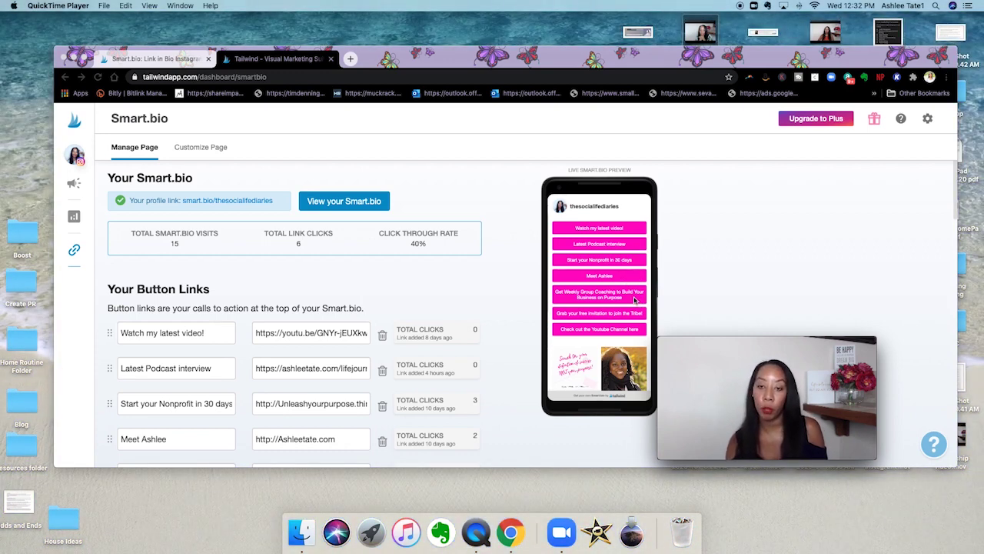
scroll(635, 300, down, 3)
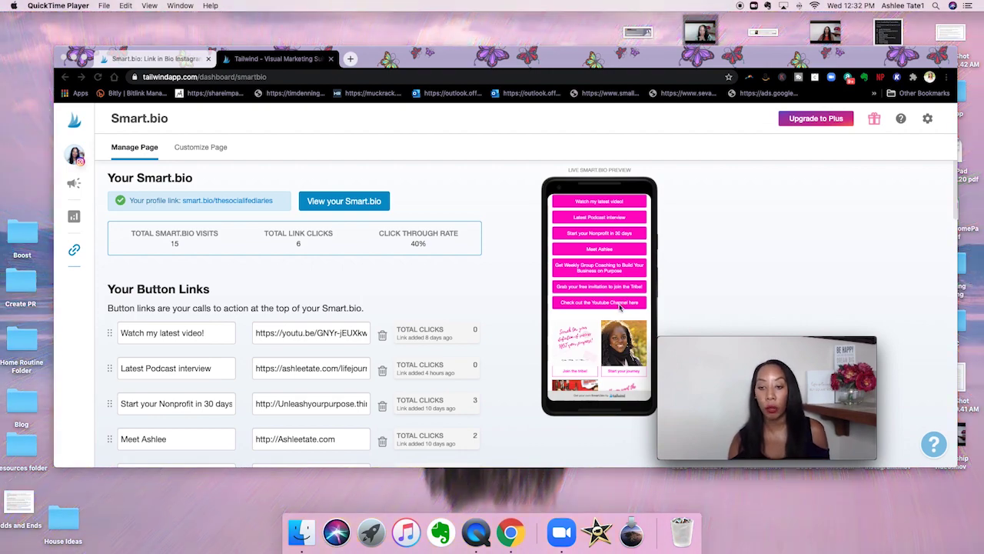
scroll(441, 319, down, 2)
Step: Scroll down and back up through Your Button Links to review the seven buttons
scroll(441, 319, down, 3)
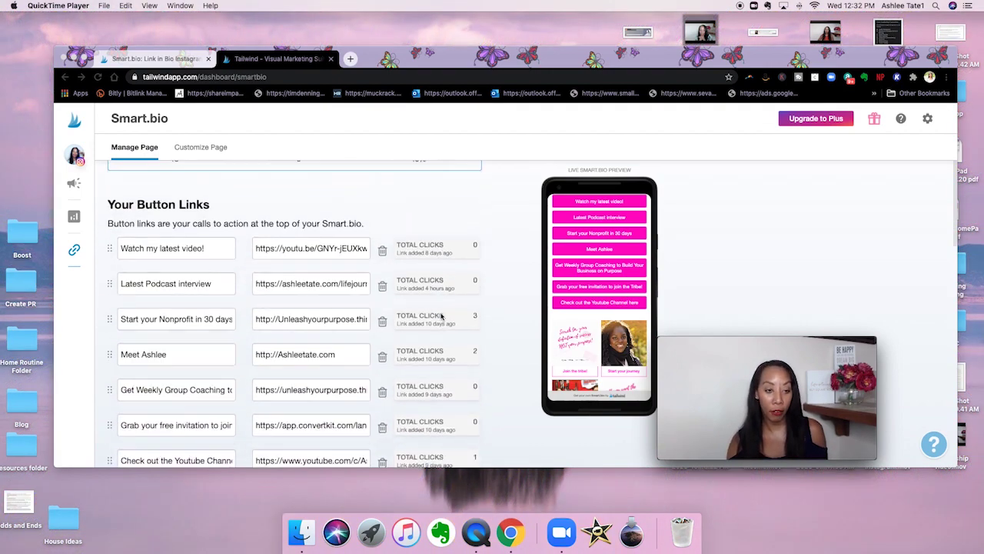
scroll(442, 315, up, 1)
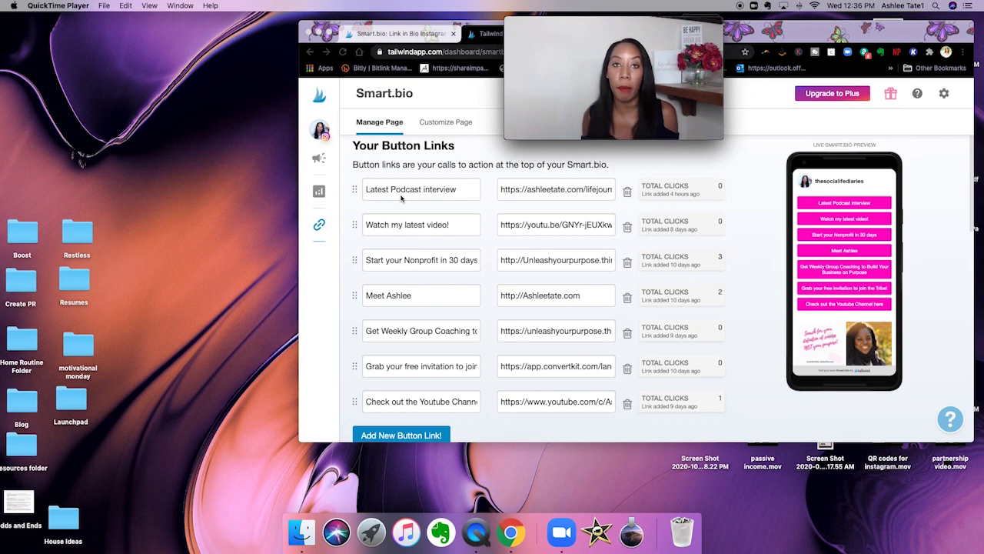
scroll(422, 204, down, 5)
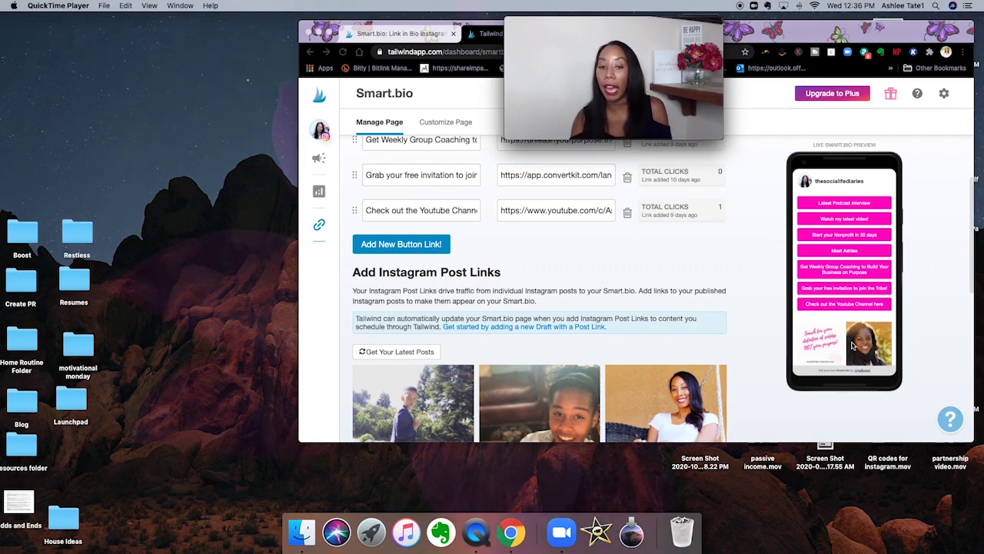
scroll(609, 364, down, 2)
scroll(609, 364, down, 1)
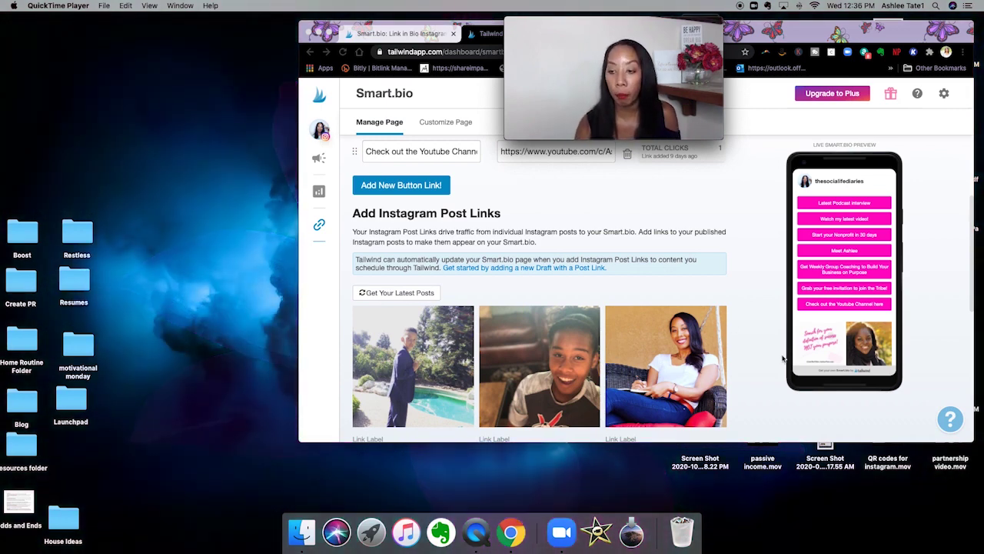
scroll(812, 334, down, 3)
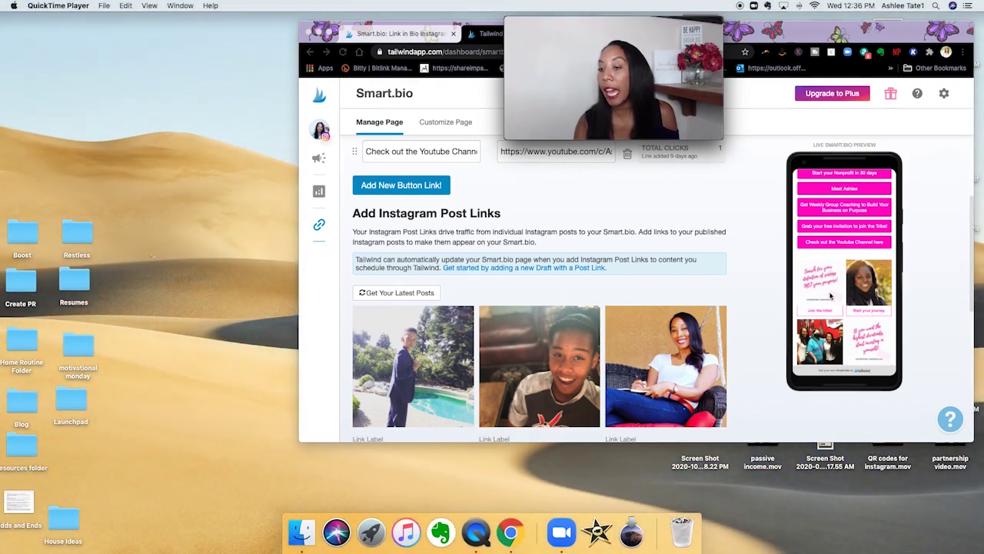
scroll(830, 296, down, 2)
scroll(830, 295, down, 1)
scroll(831, 296, down, 1)
scroll(831, 296, down, 1)
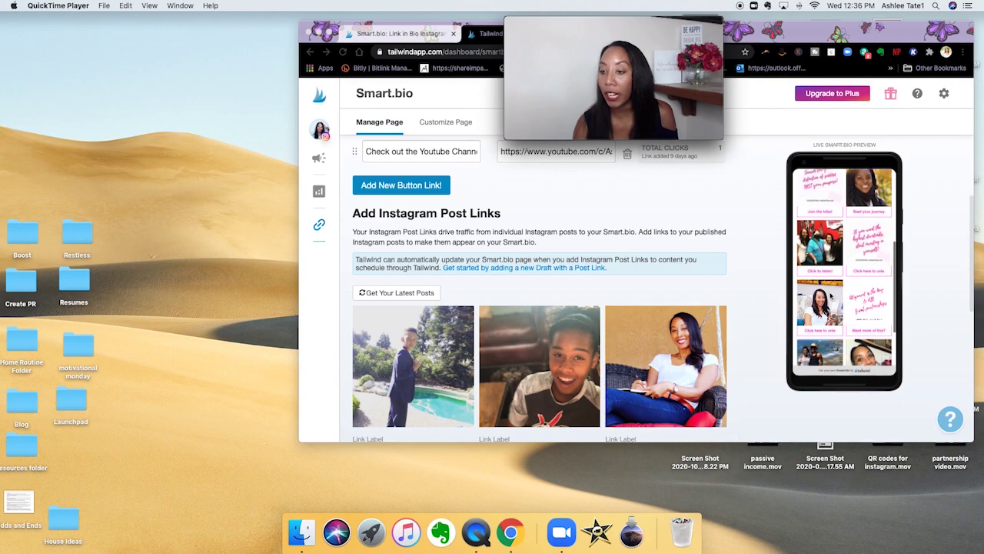
scroll(830, 295, down, 1)
scroll(830, 296, down, 1)
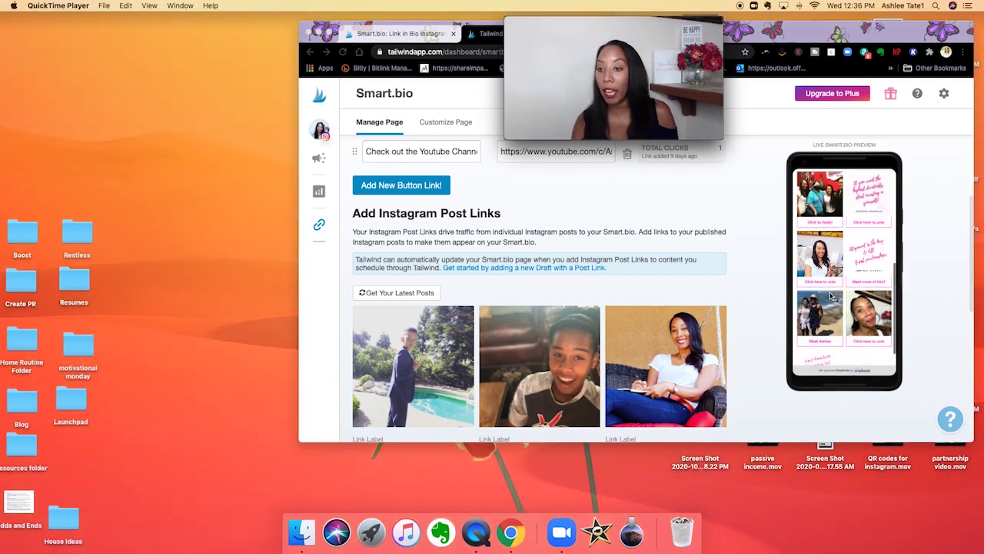
scroll(830, 295, down, 1)
scroll(830, 296, up, 1)
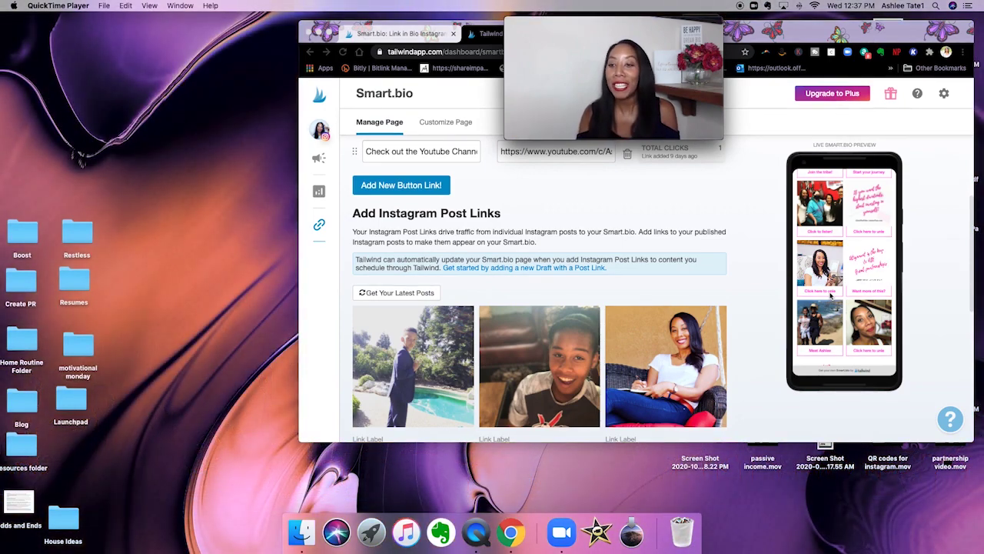
scroll(830, 296, up, 2)
scroll(830, 295, up, 2)
scroll(830, 296, up, 2)
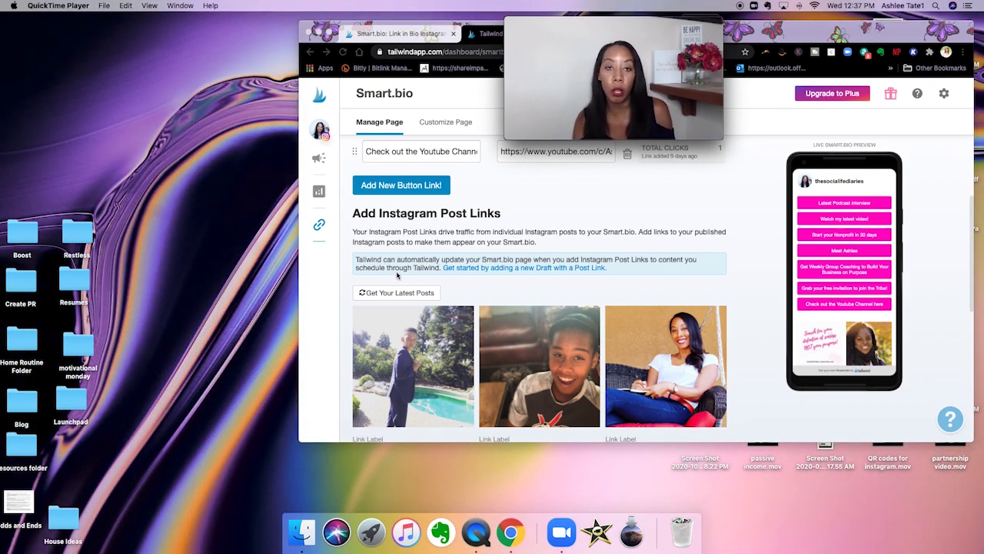
scroll(398, 275, up, 1)
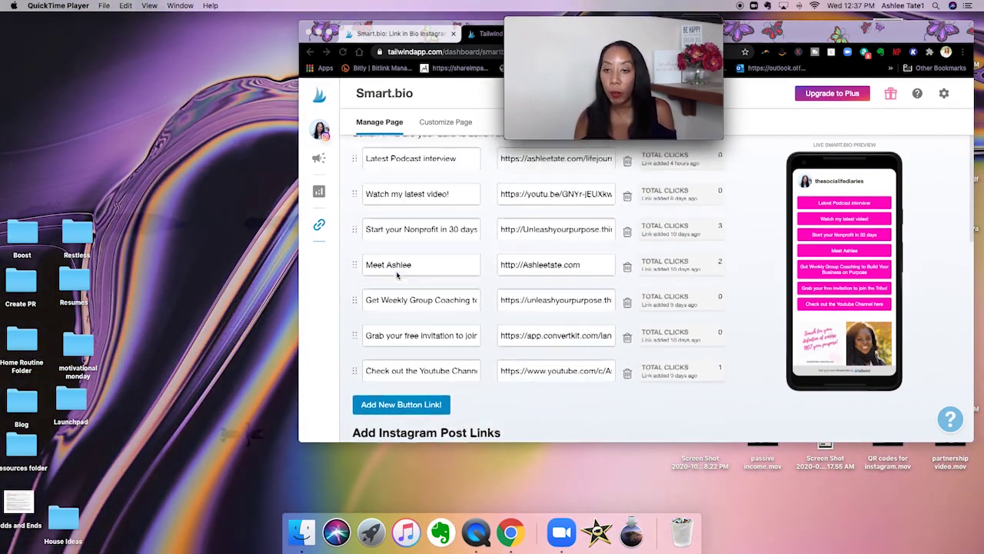
scroll(397, 275, up, 1)
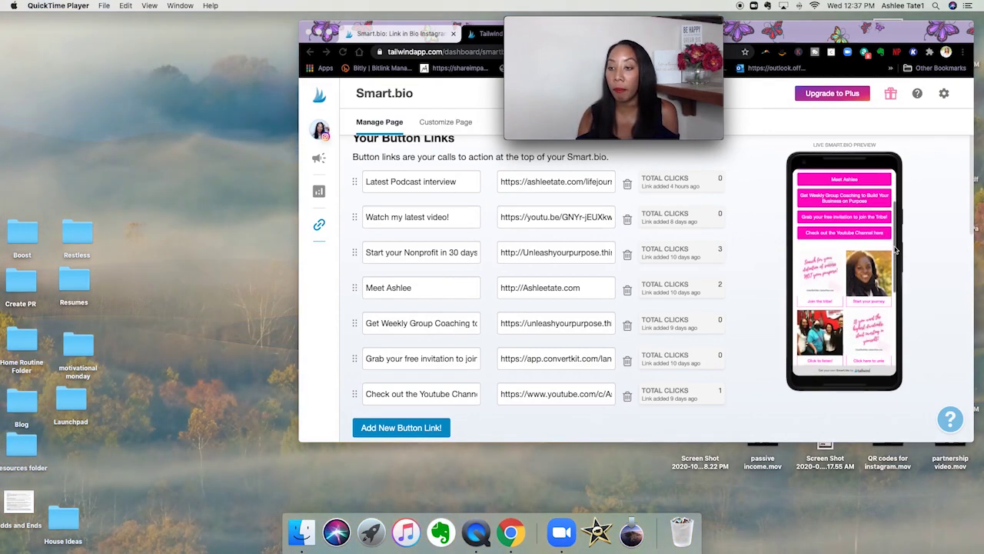
scroll(849, 286, down, 3)
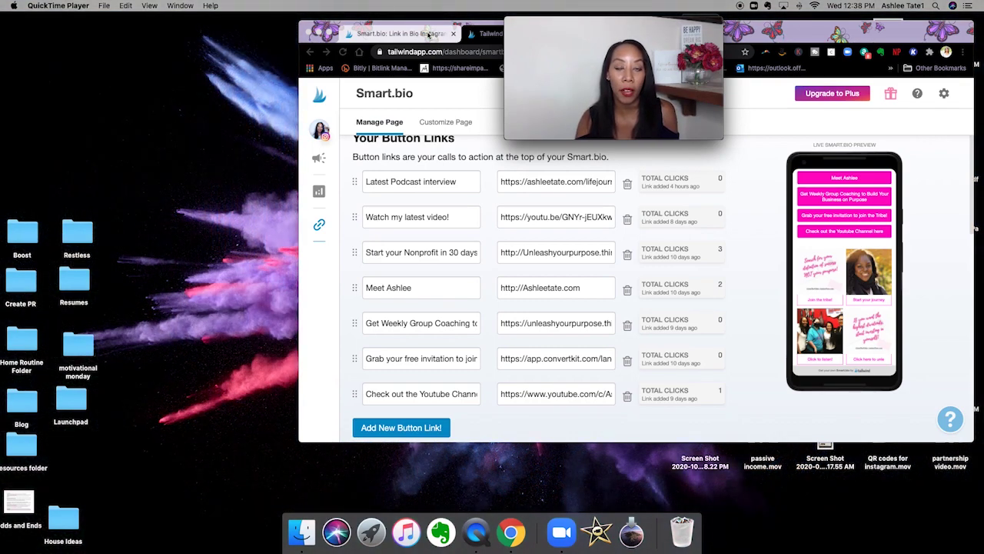
click(523, 34)
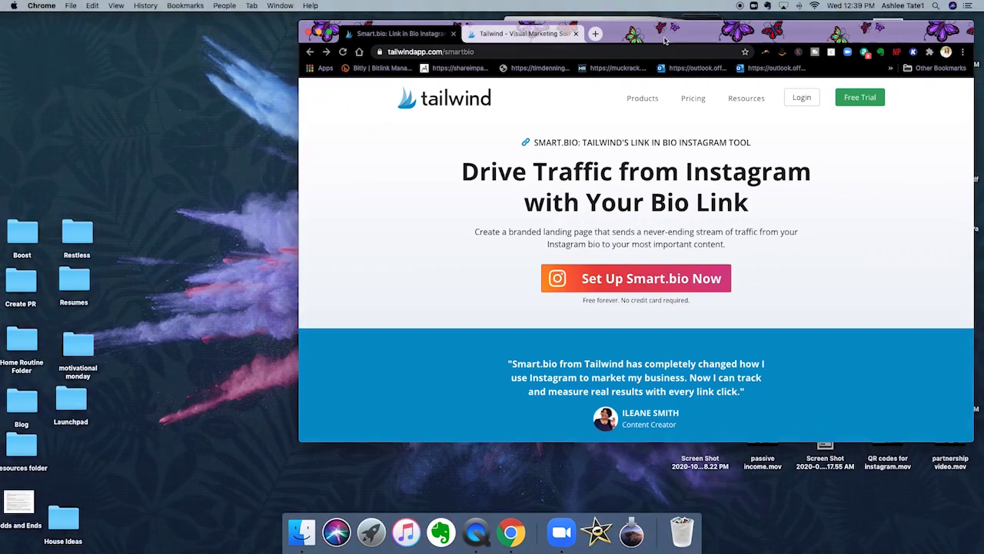
Step: Shift the browser window slightly left to show the Smart.bio landing page
drag(666, 40, 598, 59)
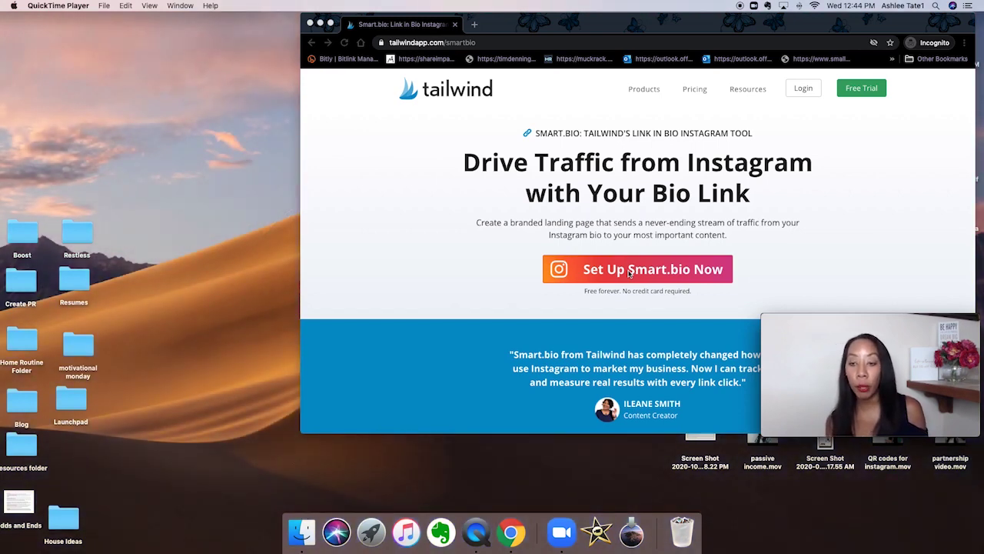
Step: Bring the browser window to the front
key(super+h)
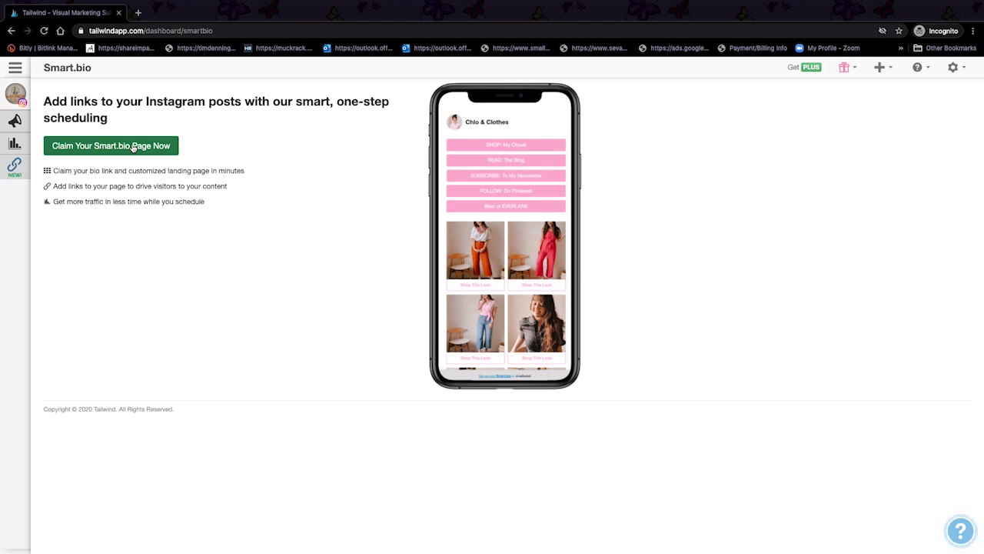
click(133, 147)
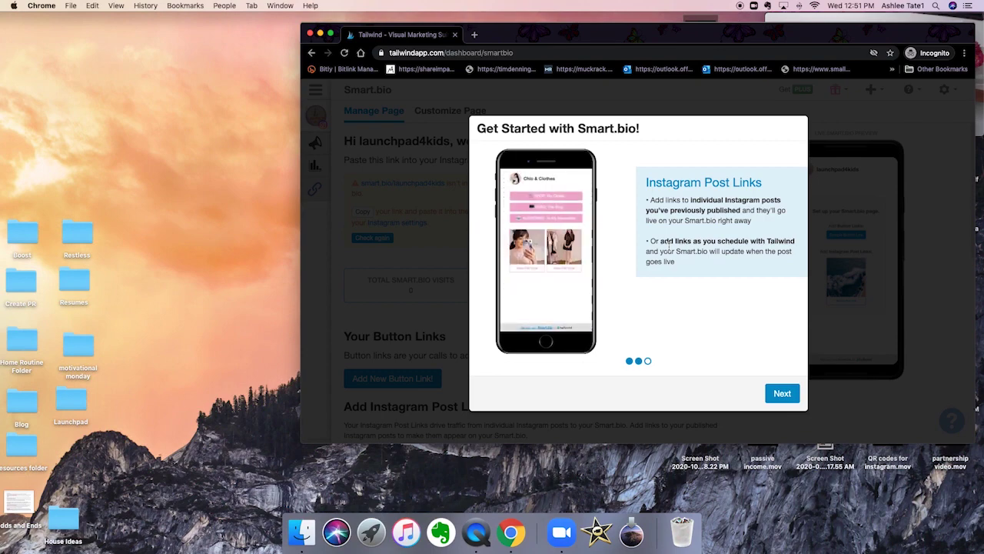
click(838, 22)
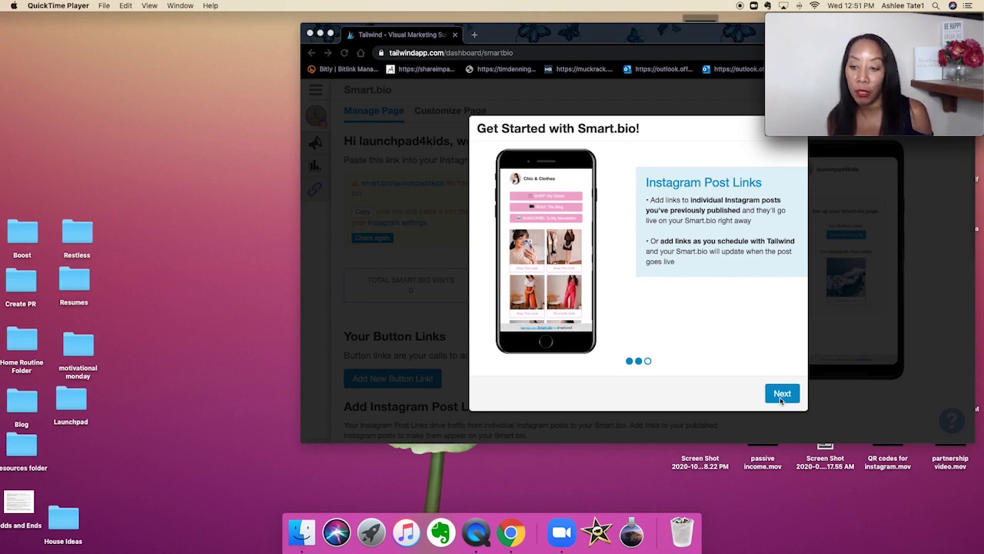
click(782, 398)
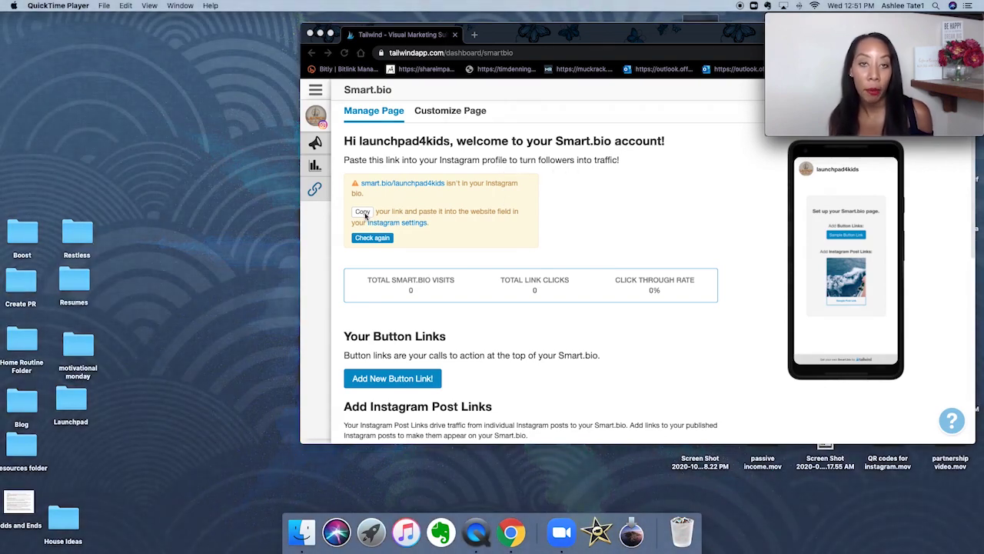
Step: Bring the Chrome window back in front of the Smart.bio dashboard
click(366, 216)
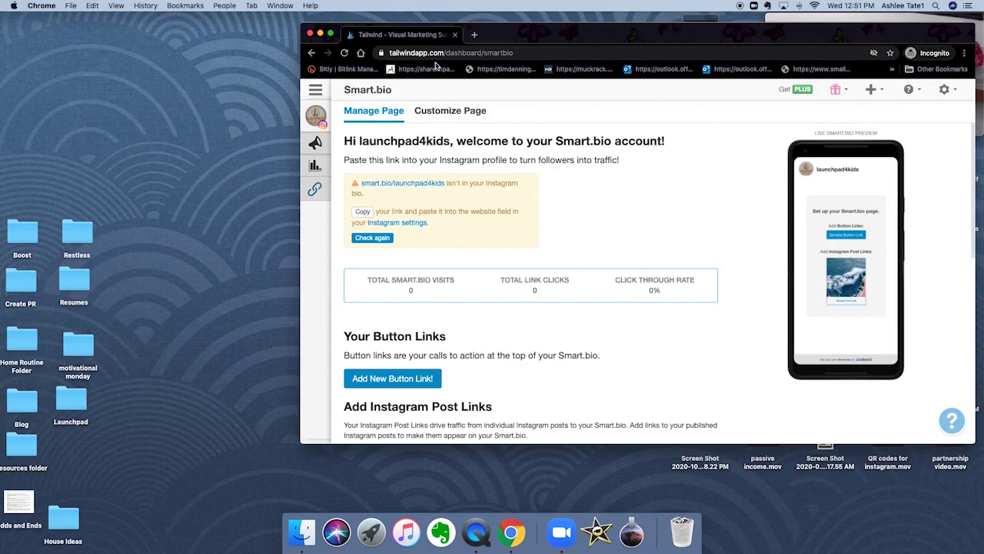
click(397, 222)
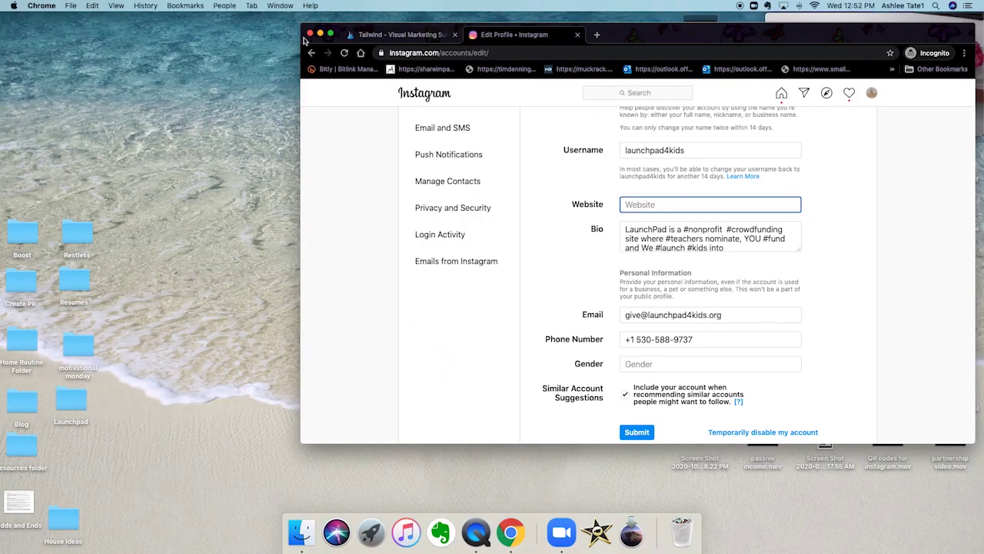
click(93, 5)
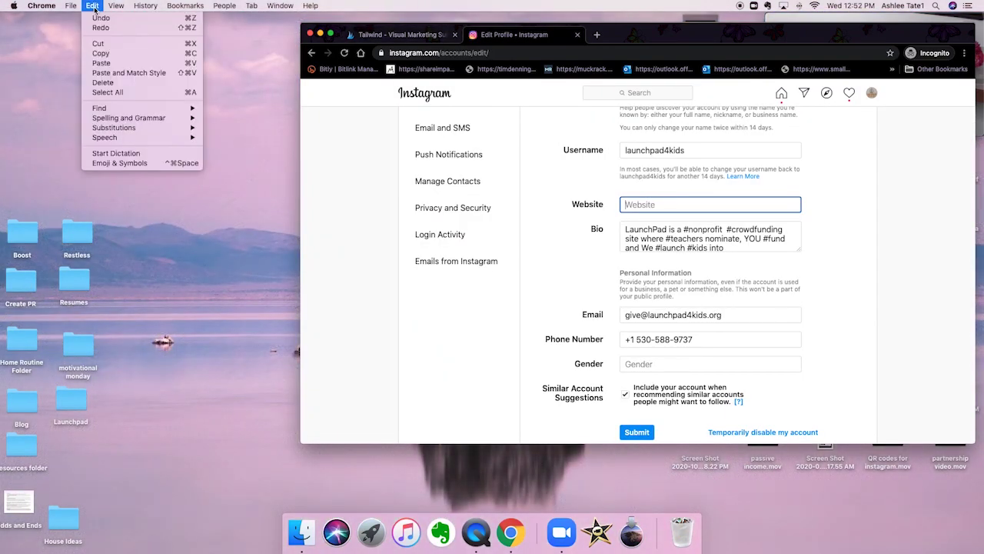
click(103, 63)
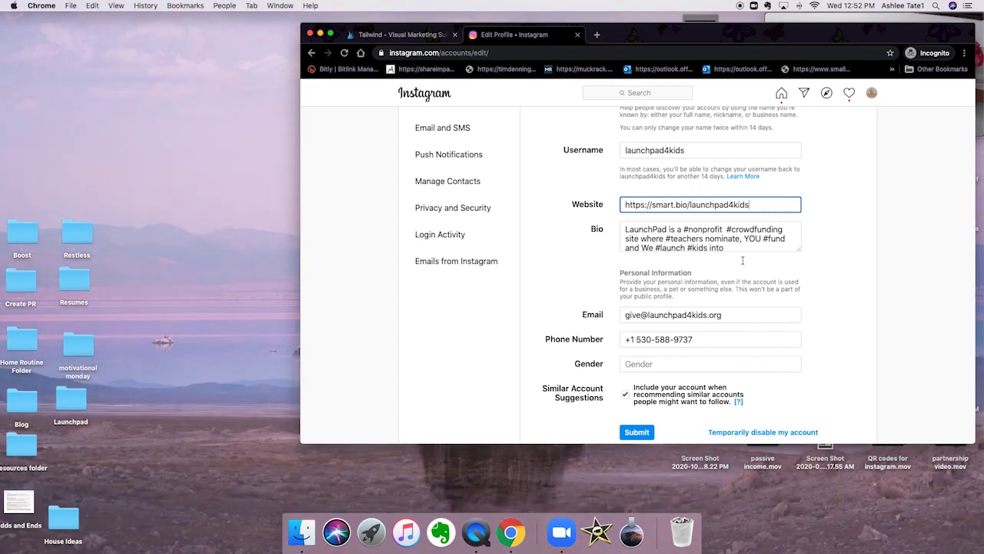
click(637, 432)
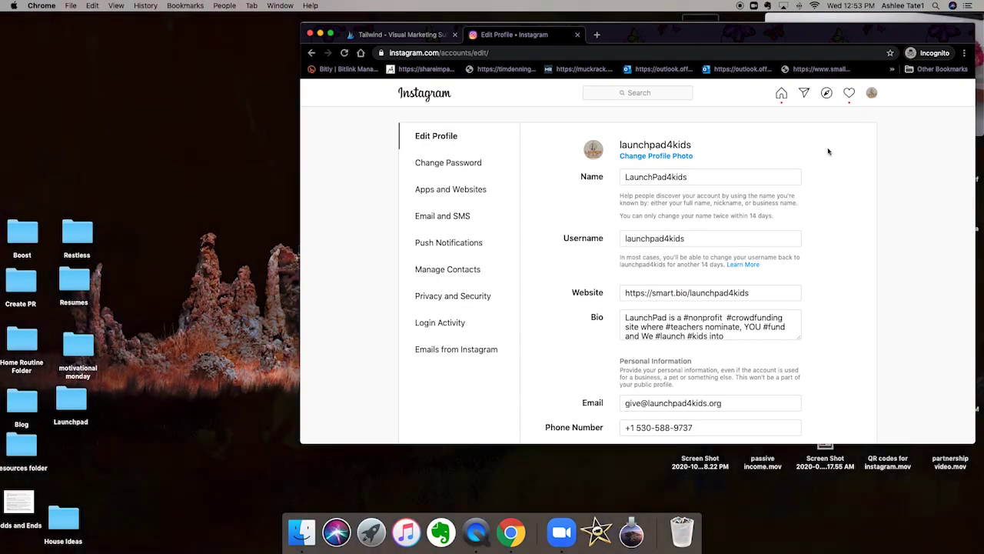
Step: View the public Instagram profile showing smart.bio/launchpad4kids under the bio
scroll(828, 149, down, 5)
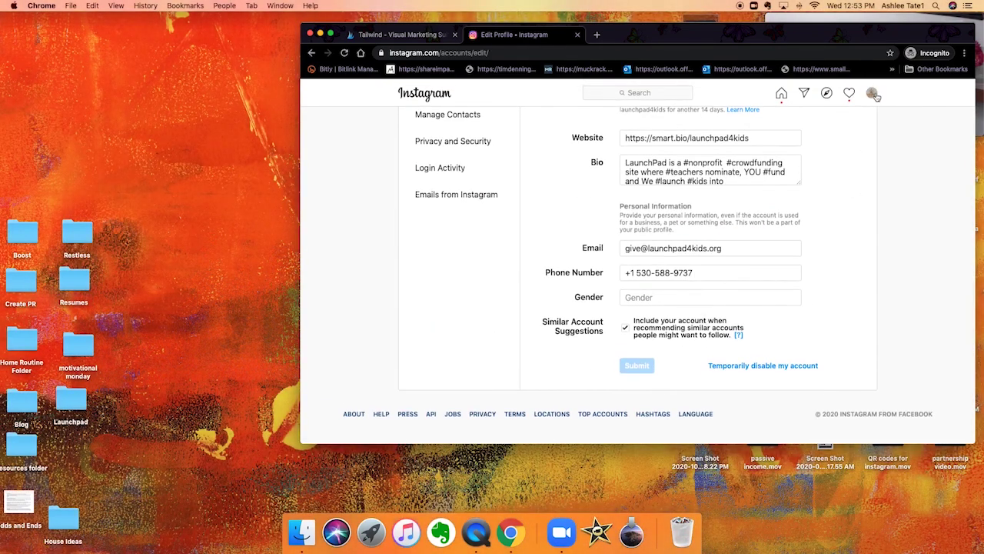
click(873, 93)
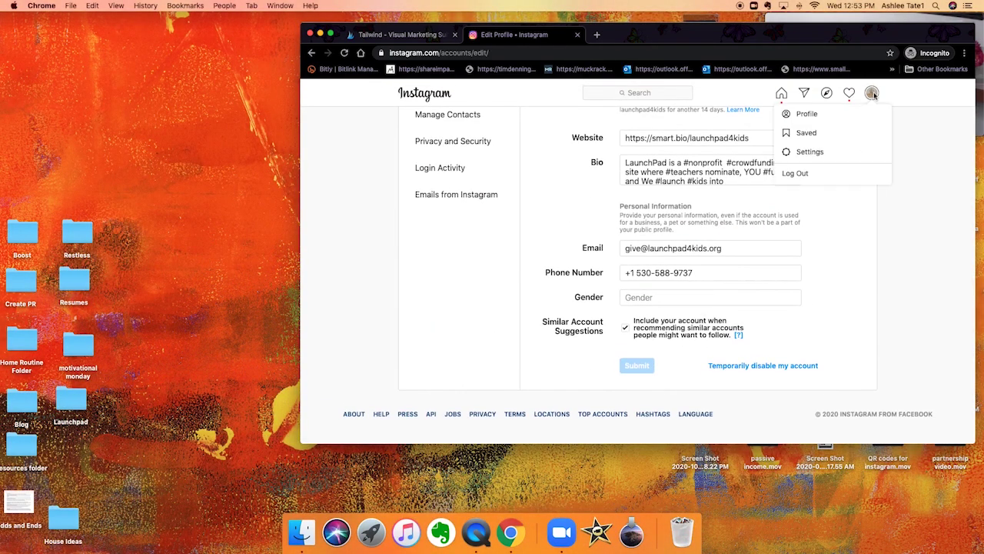
click(815, 115)
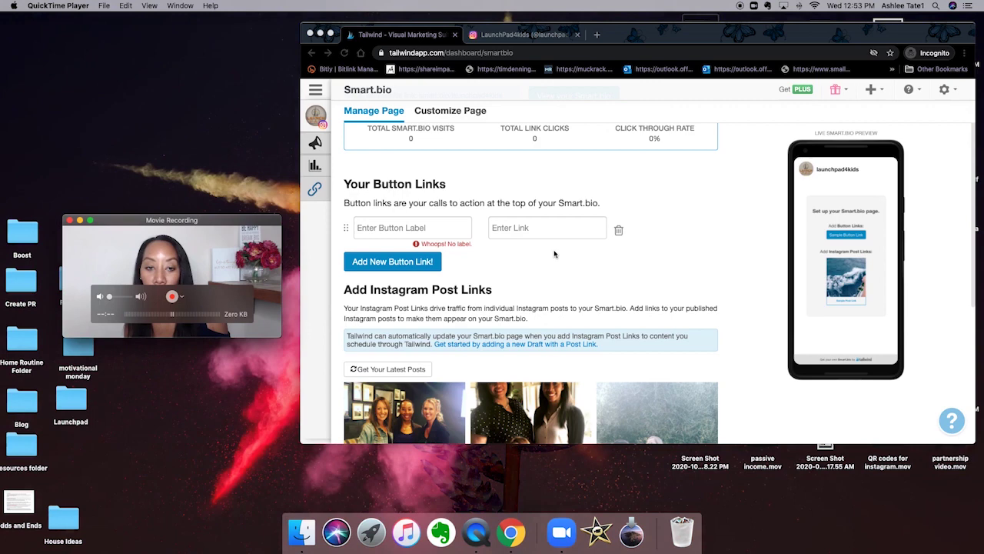
click(430, 231)
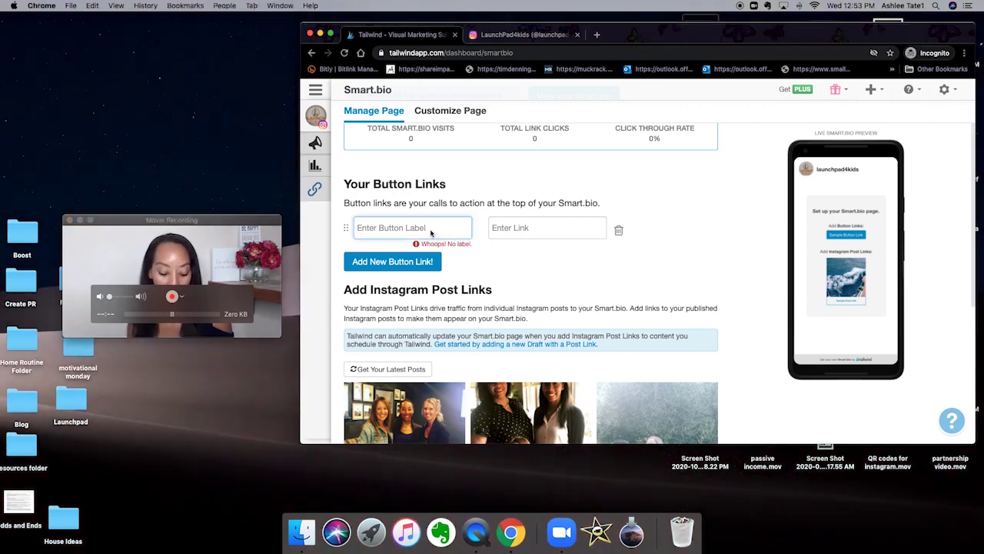
text(Find a chil)
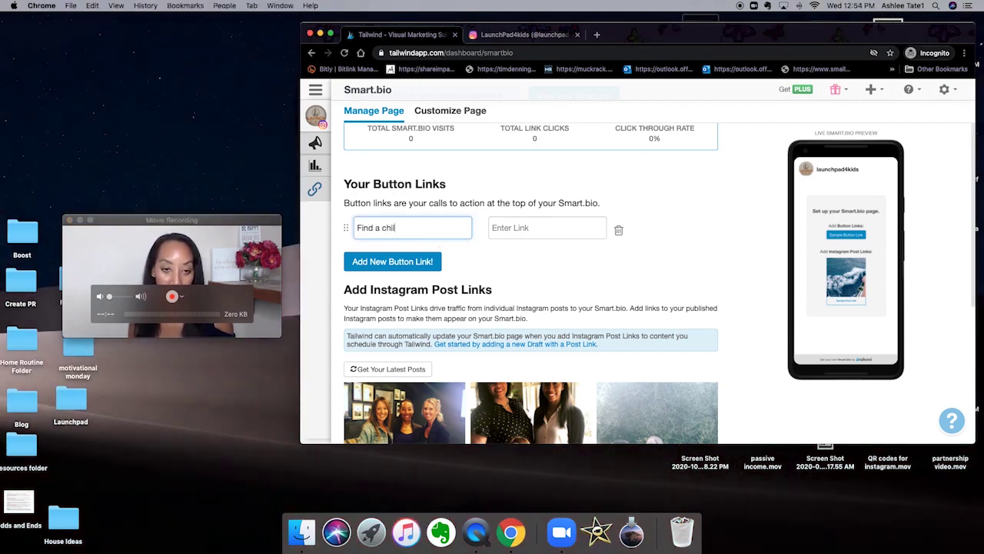
text(d)
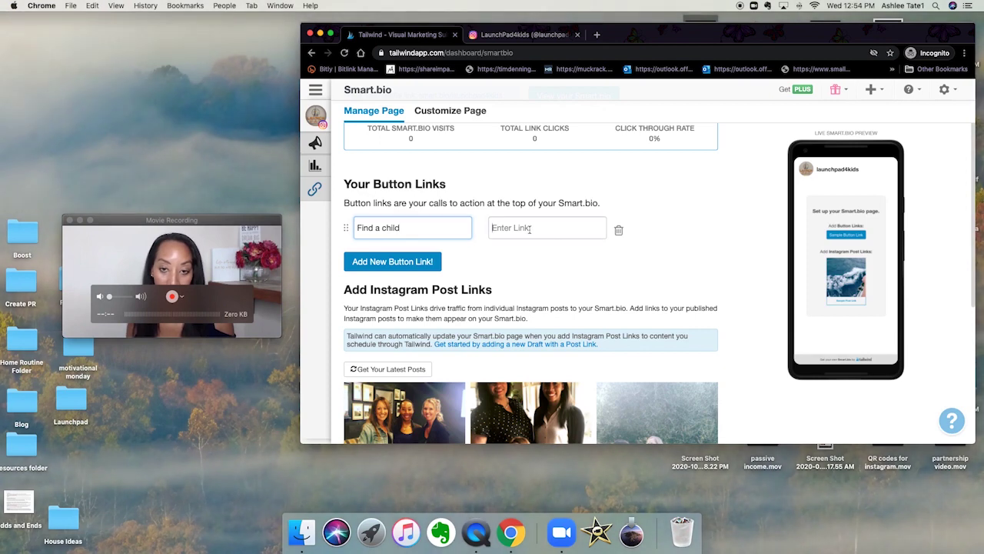
click(529, 230)
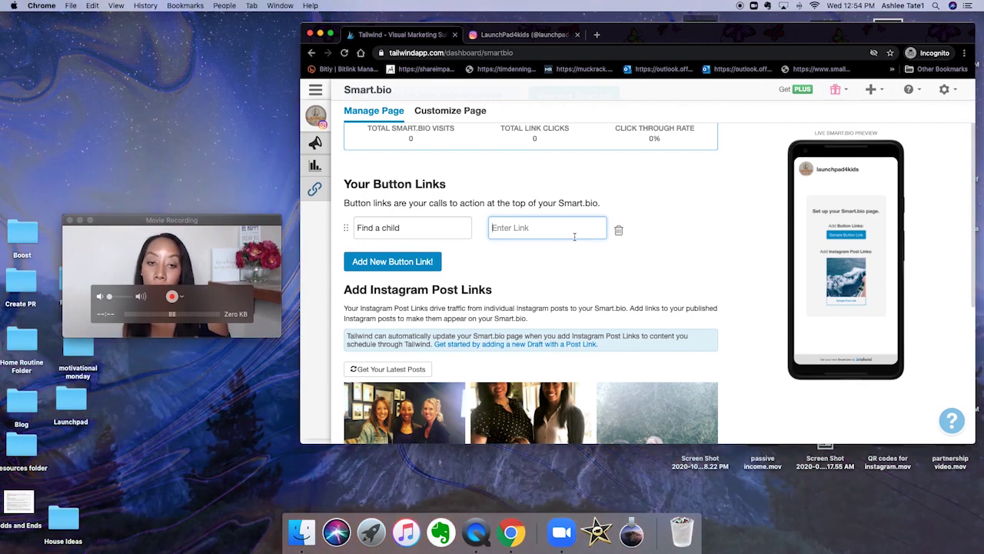
click(414, 229)
text(to fund)
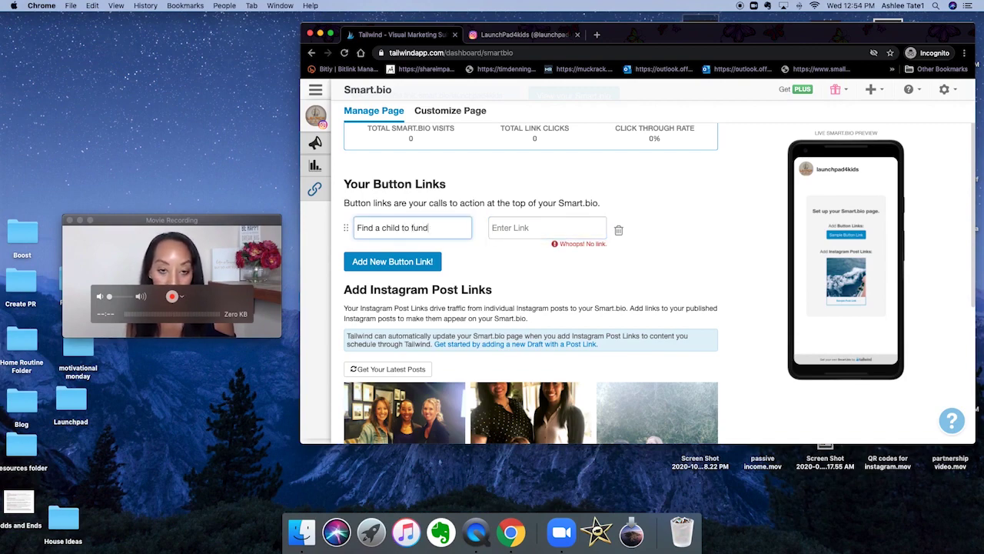
click(515, 228)
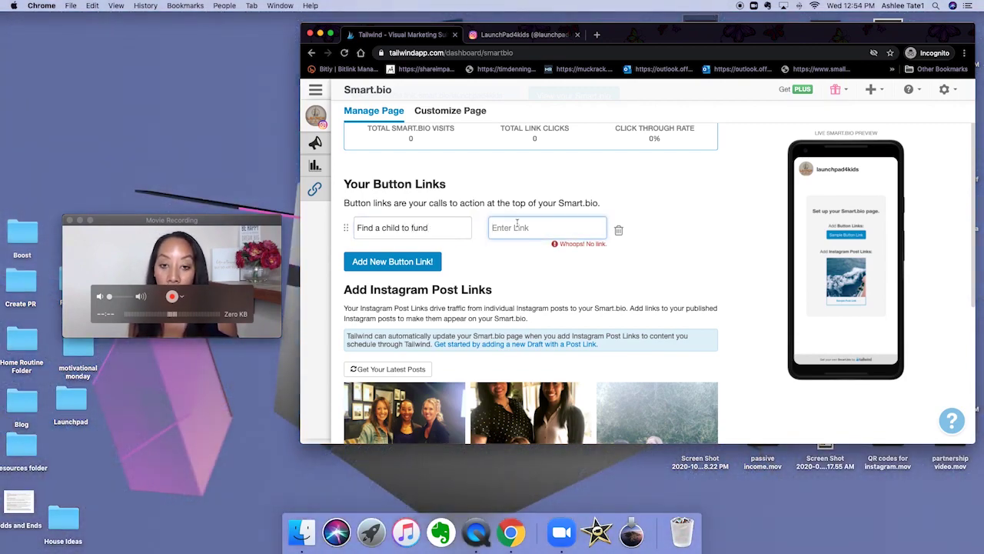
text(ww)
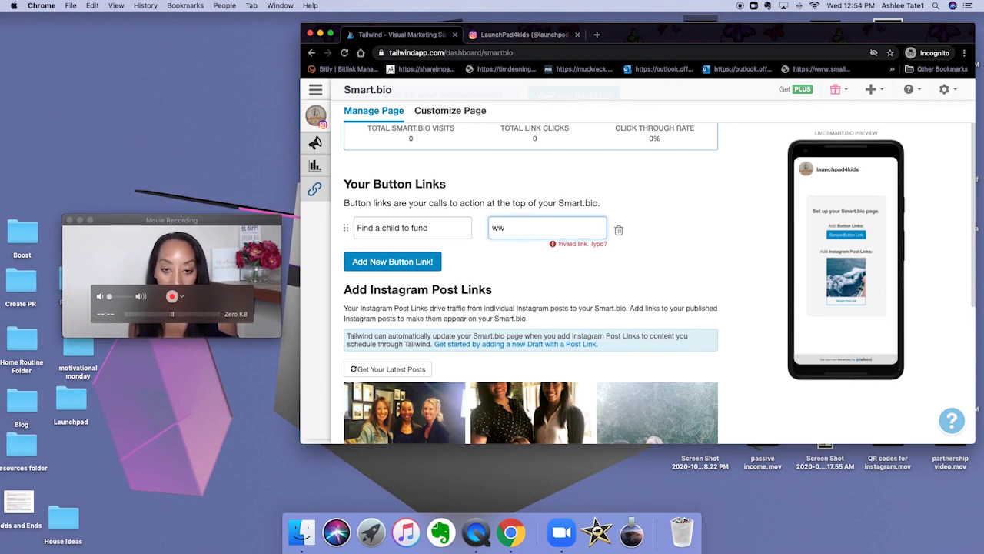
text(..lau)
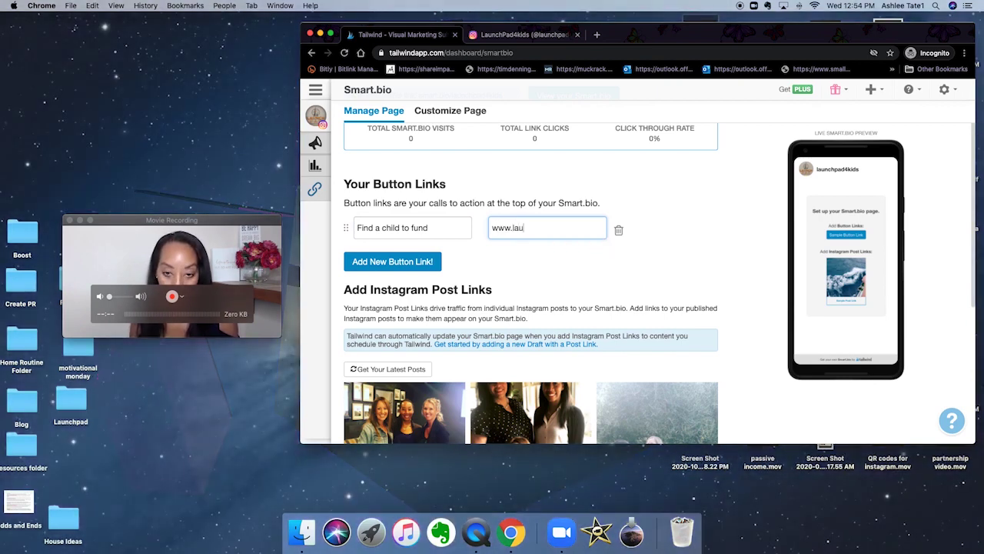
text(nchpad4kids.)
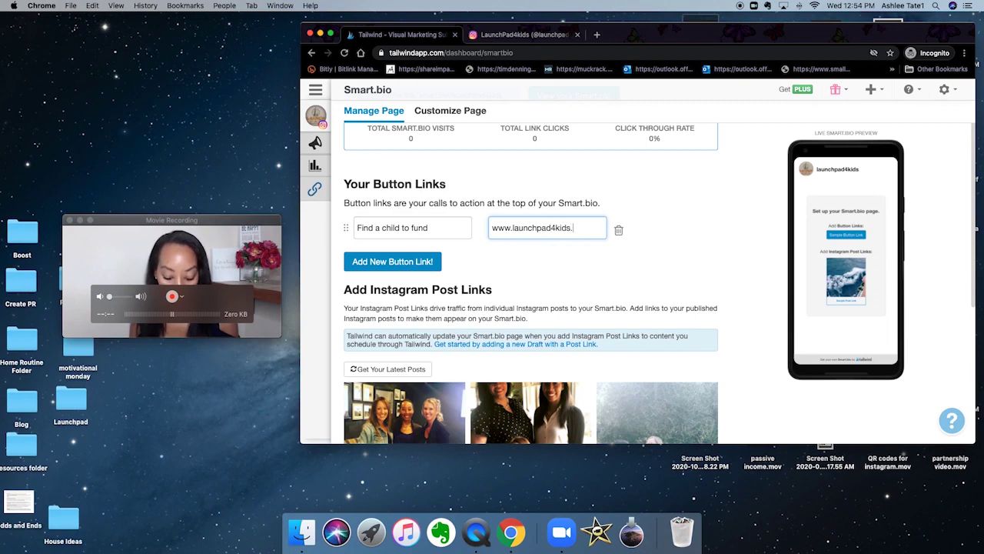
text(org)
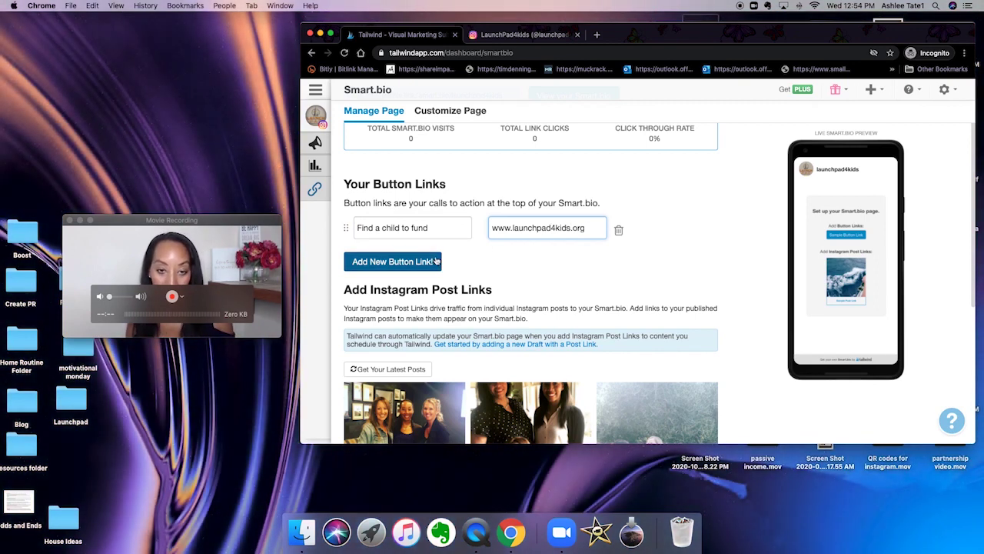
click(421, 263)
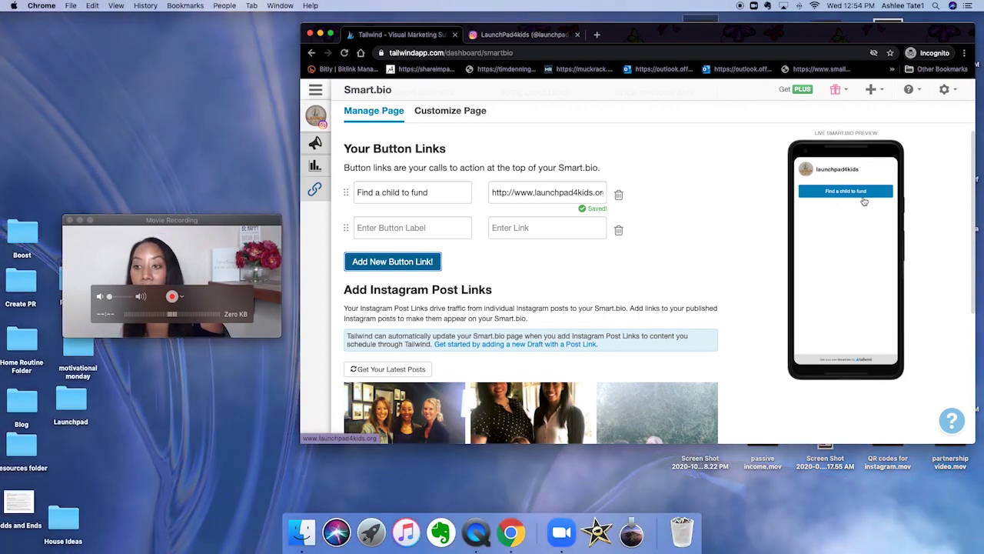
Step: Label the second button 'Get the Launch List', leaving its link empty
click(434, 229)
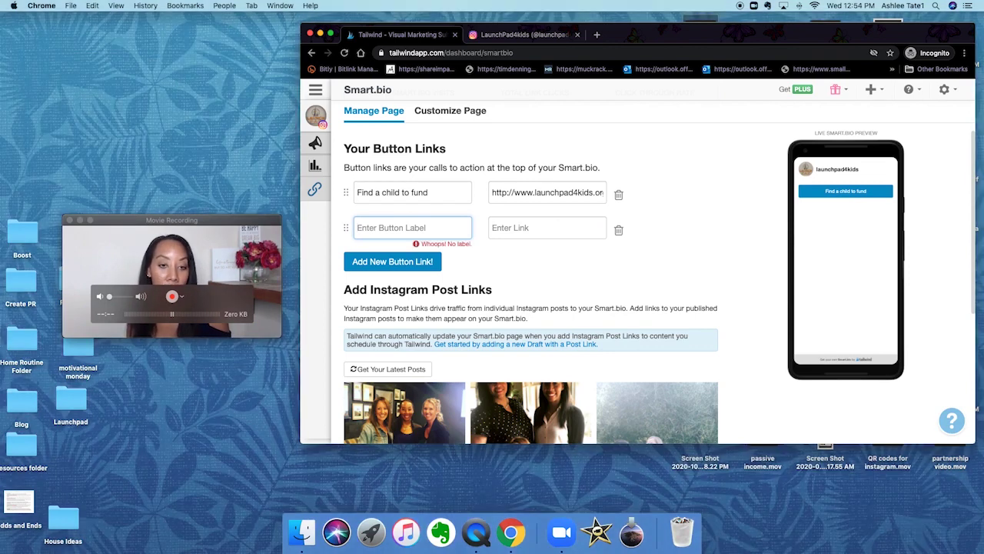
text(Ga)
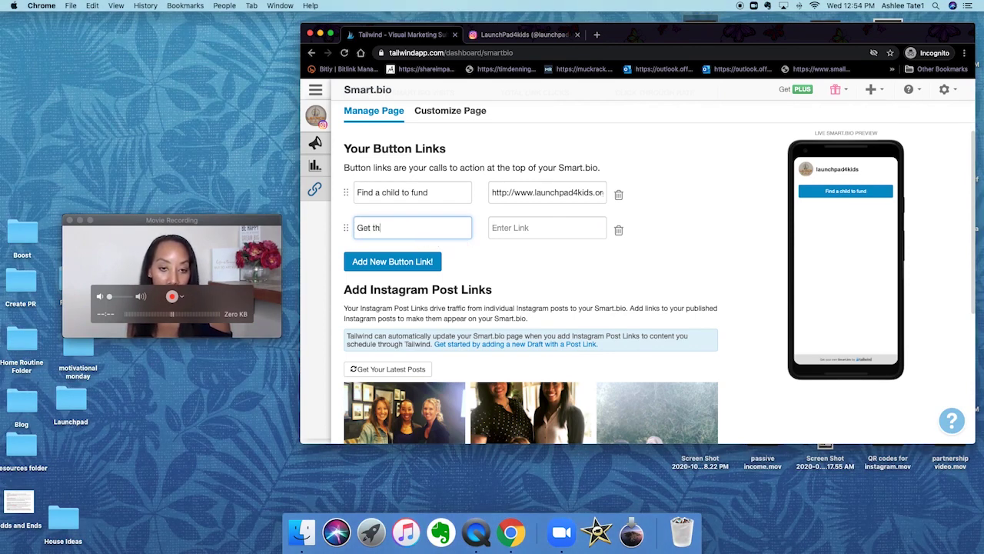
text(ch List)
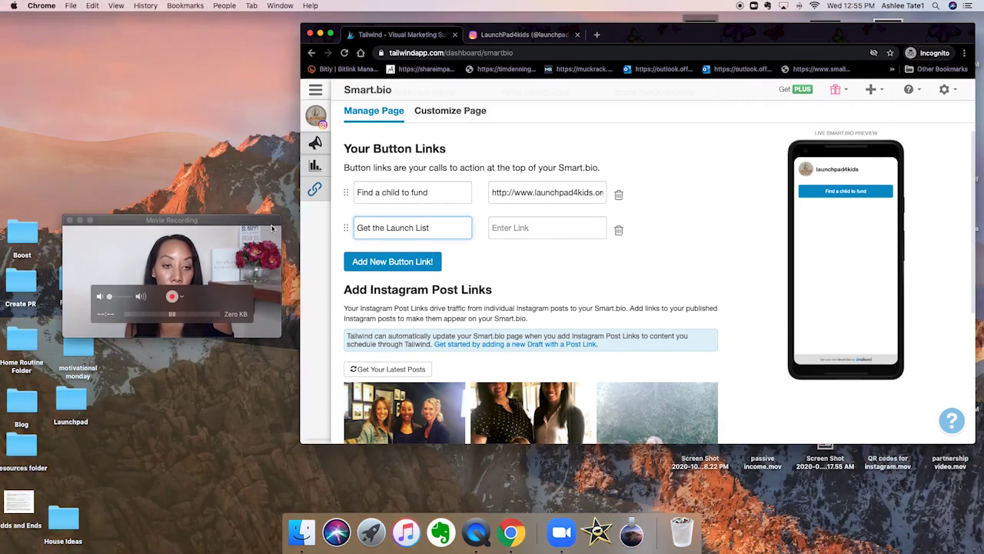
drag(273, 223, 906, 404)
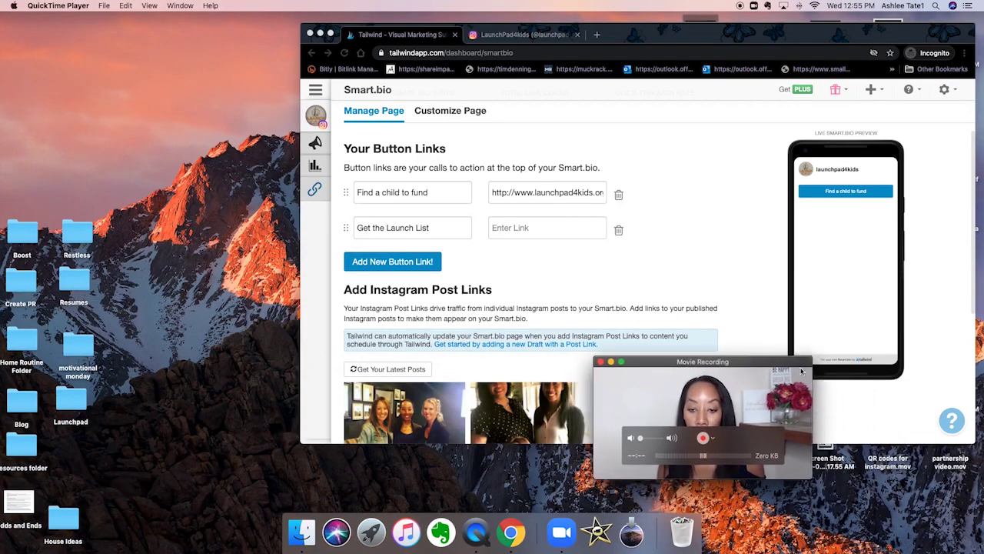
drag(905, 404, 761, 371)
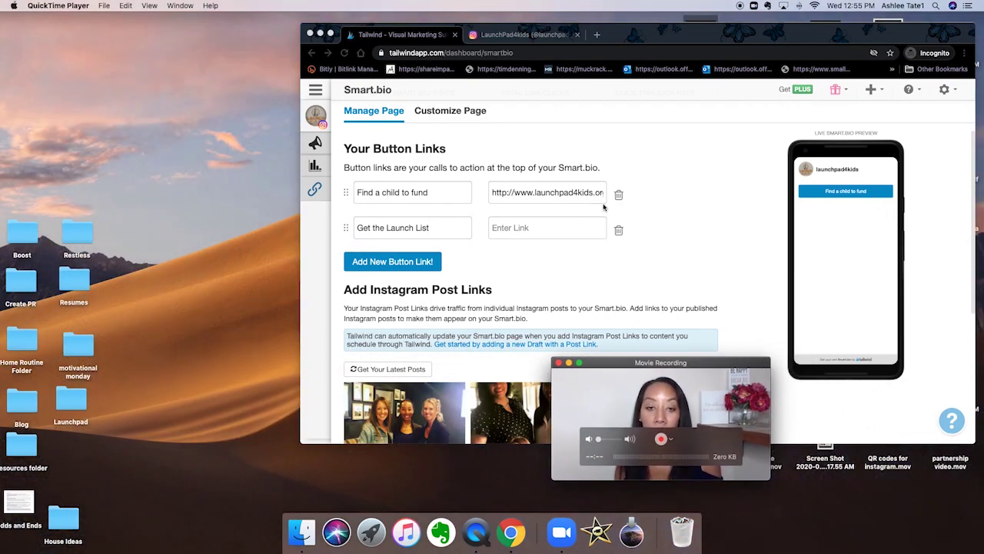
scroll(601, 207, down, 2)
scroll(601, 207, up, 5)
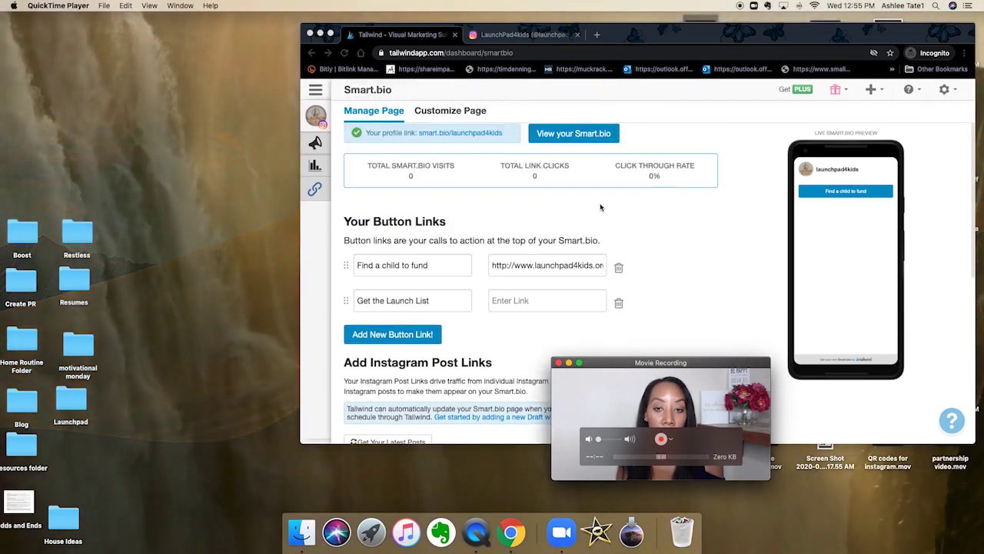
click(348, 310)
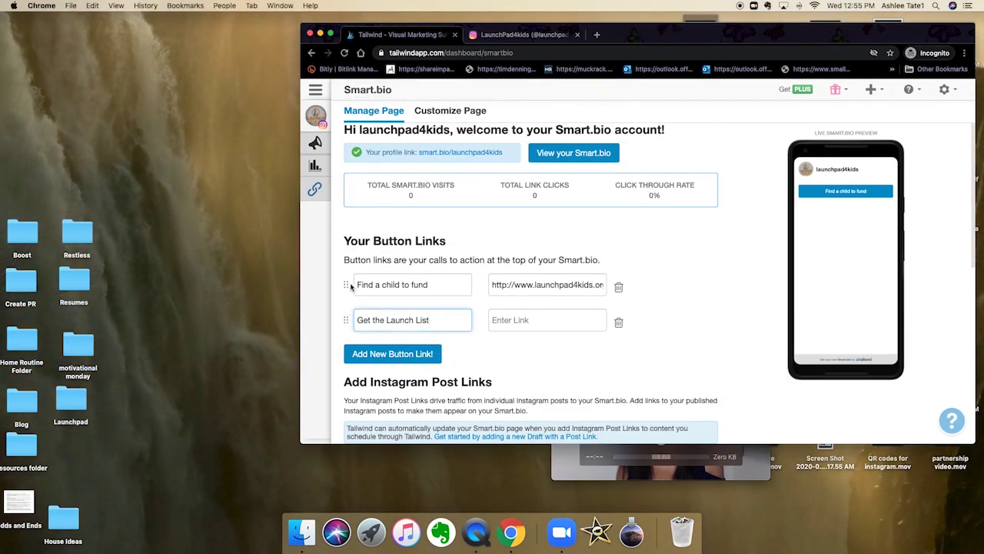
drag(347, 322, 345, 283)
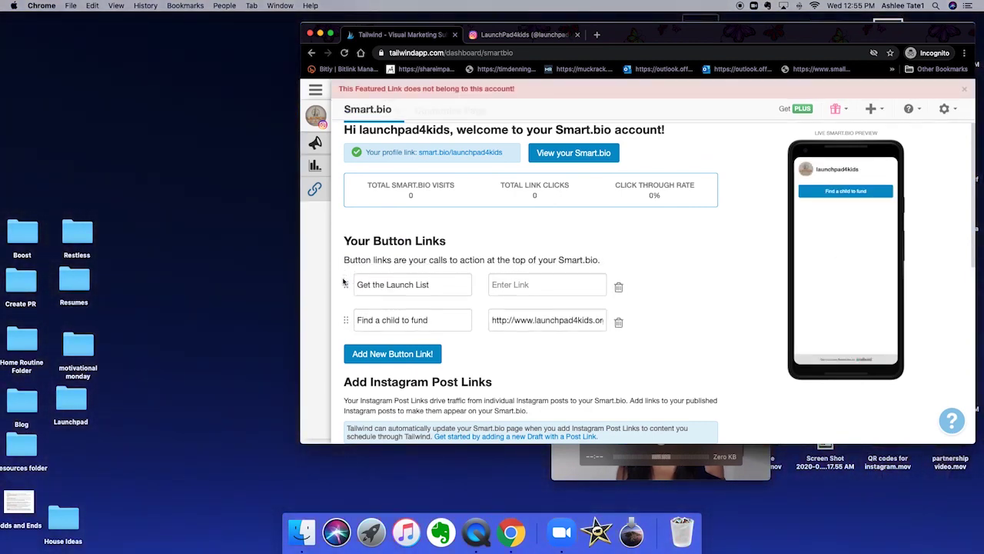
drag(344, 282, 344, 318)
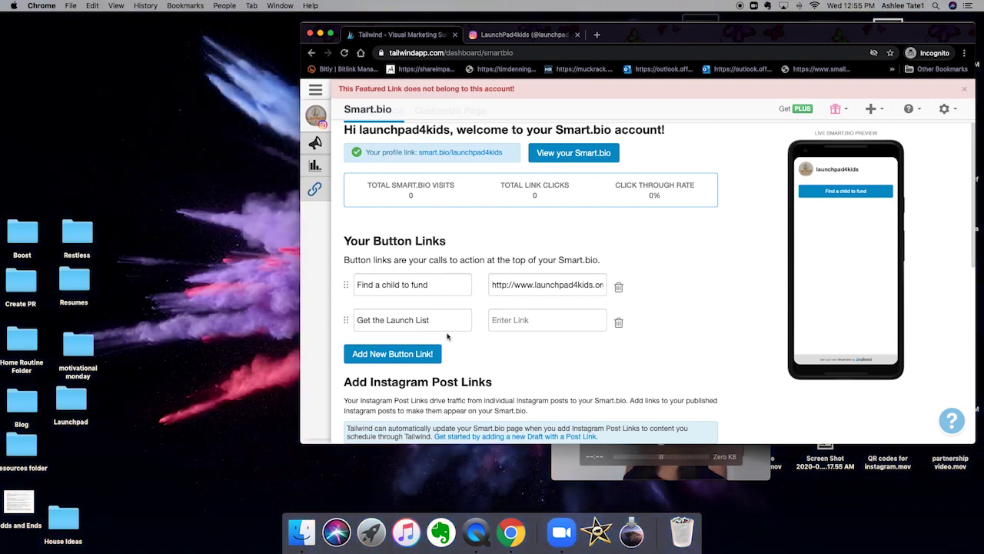
scroll(447, 336, down, 3)
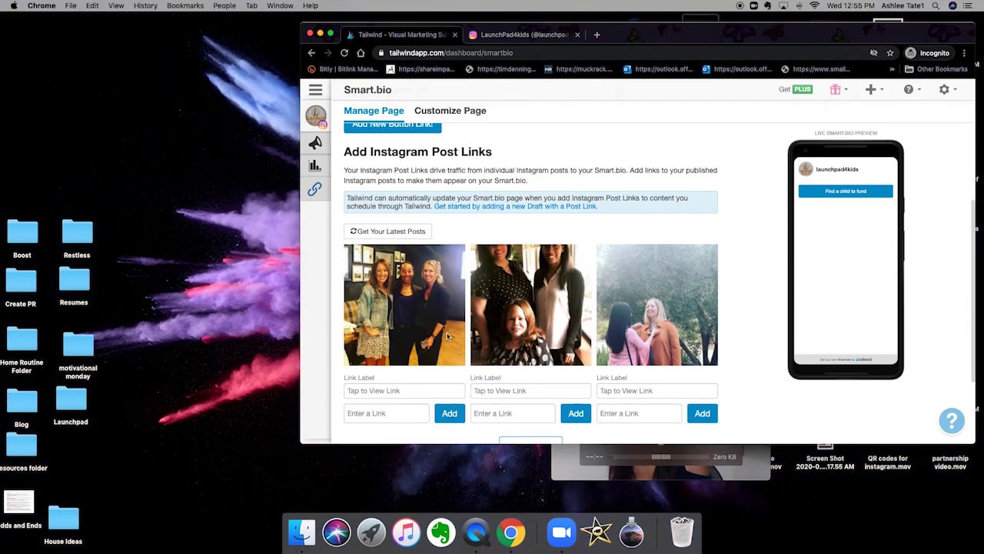
Step: Label the middle Instagram post 'DM us your photos!' and switch to the Instagram profile
scroll(448, 336, down, 1)
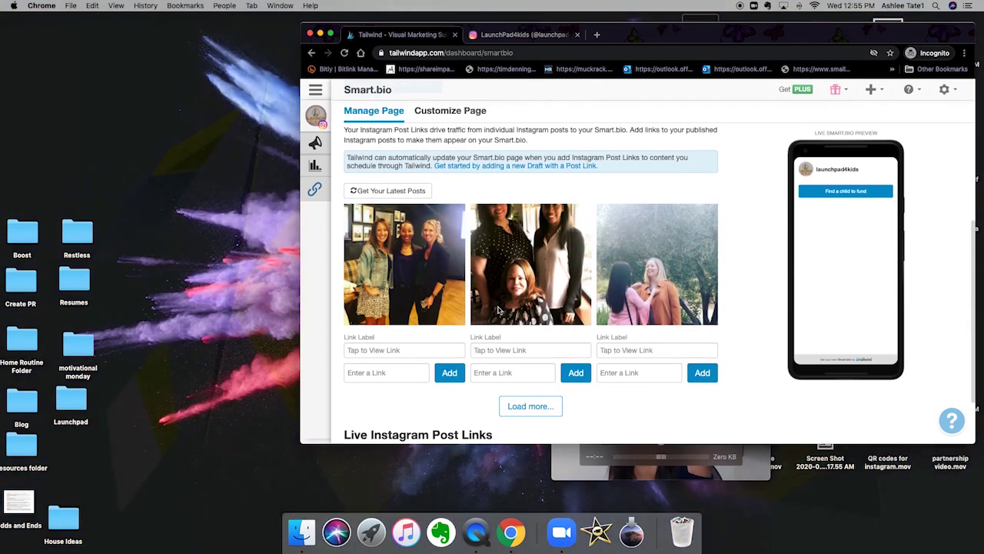
scroll(514, 315, up, 1)
scroll(514, 315, up, 1)
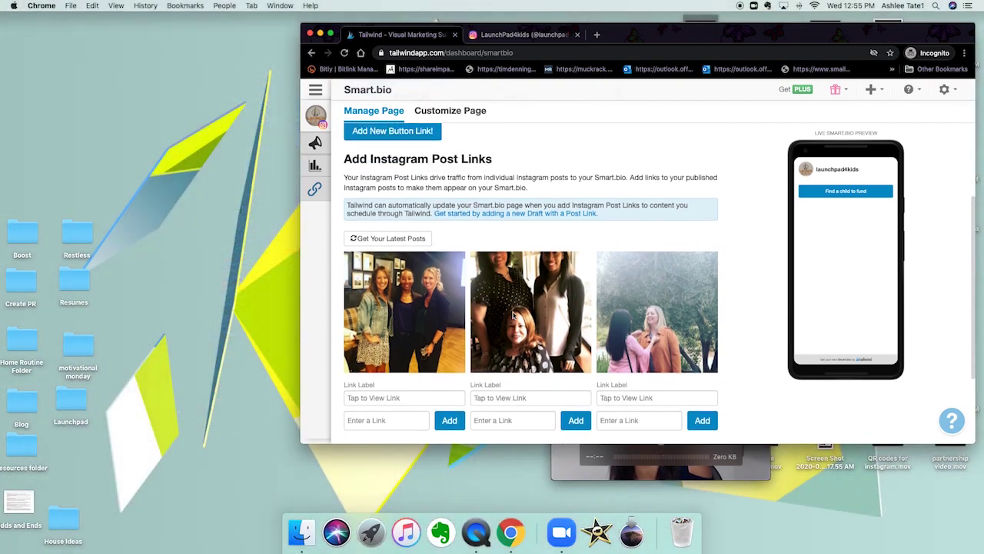
scroll(492, 261, up, 2)
scroll(465, 209, up, 1)
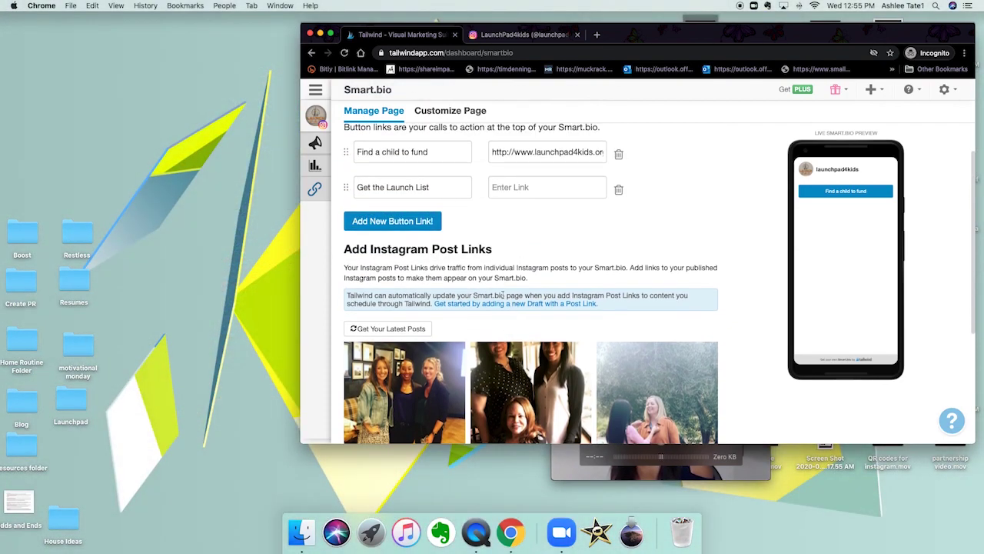
scroll(504, 295, down, 1)
scroll(506, 290, down, 4)
scroll(508, 284, down, 1)
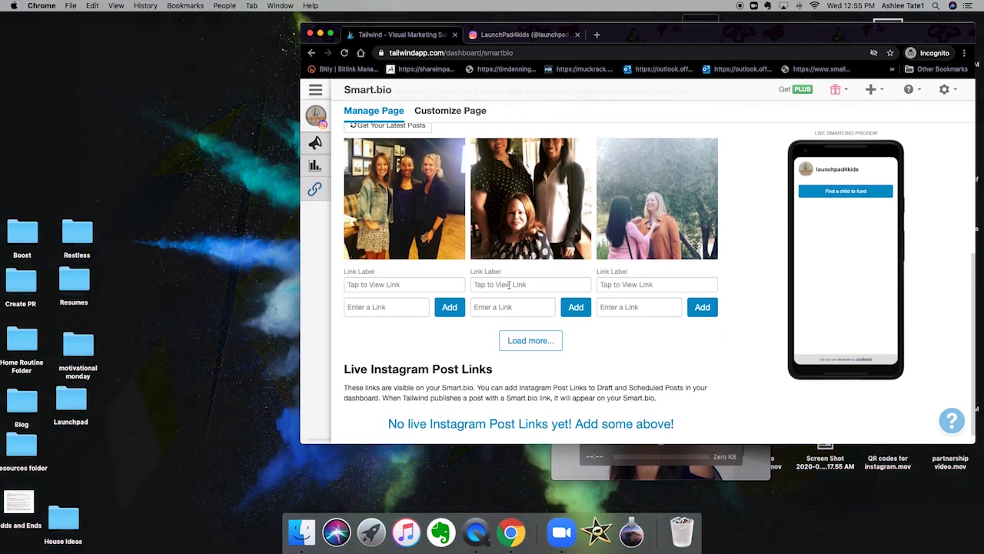
click(509, 284)
text(Send us your phot)
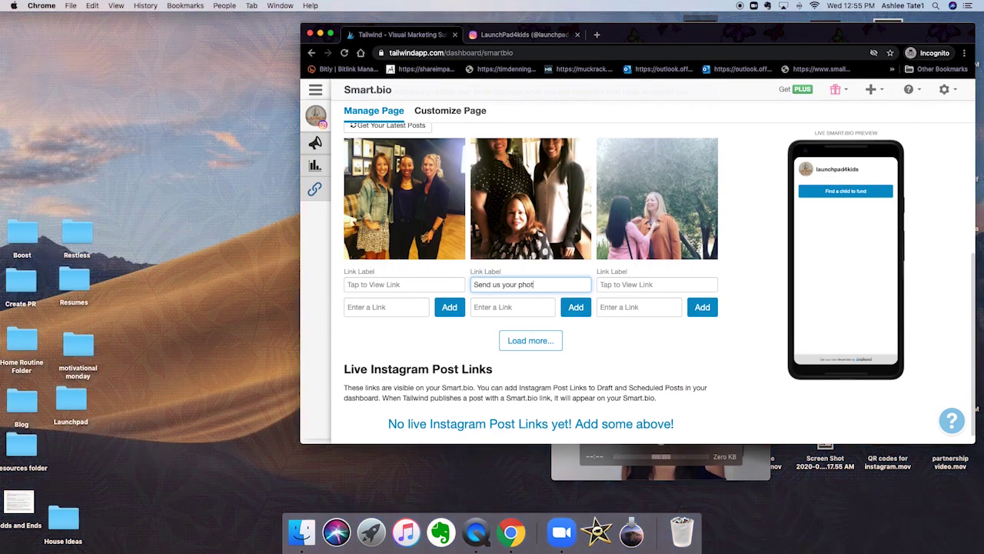
key(BackSpace)
key(BackSpace)
key(BackSpace)
click(505, 307)
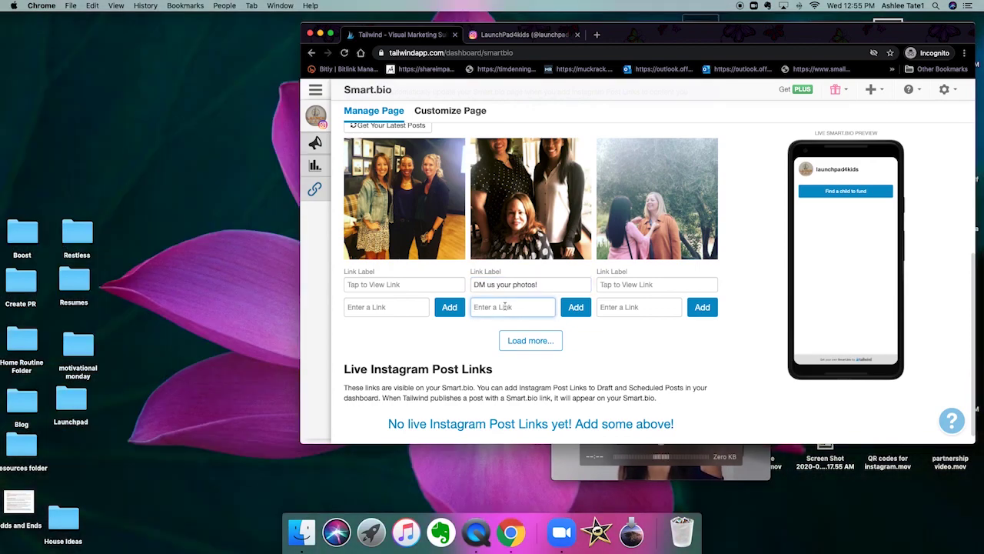
click(523, 35)
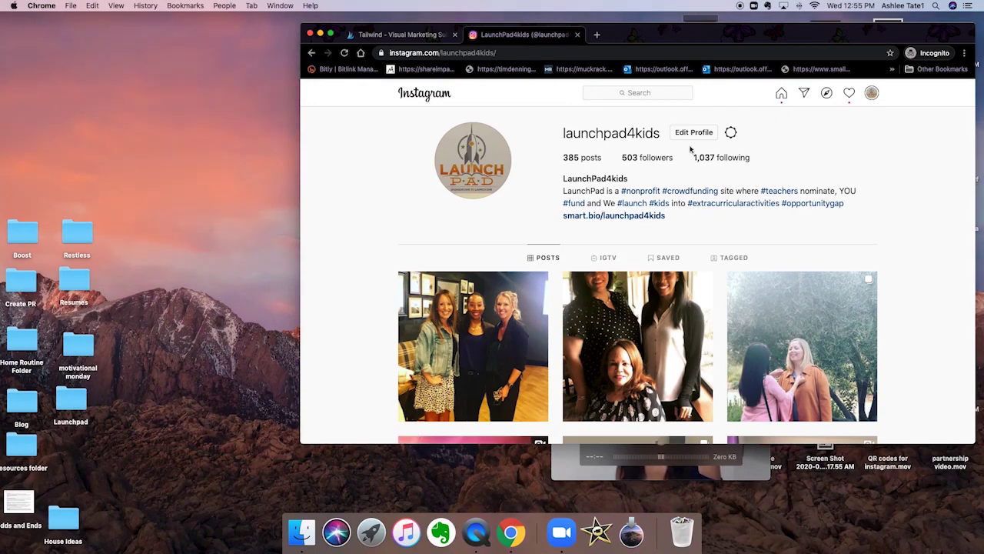
Step: Copy the launchpad4kids Instagram profile address and return to the Smart.bio editor
drag(496, 52, 378, 52)
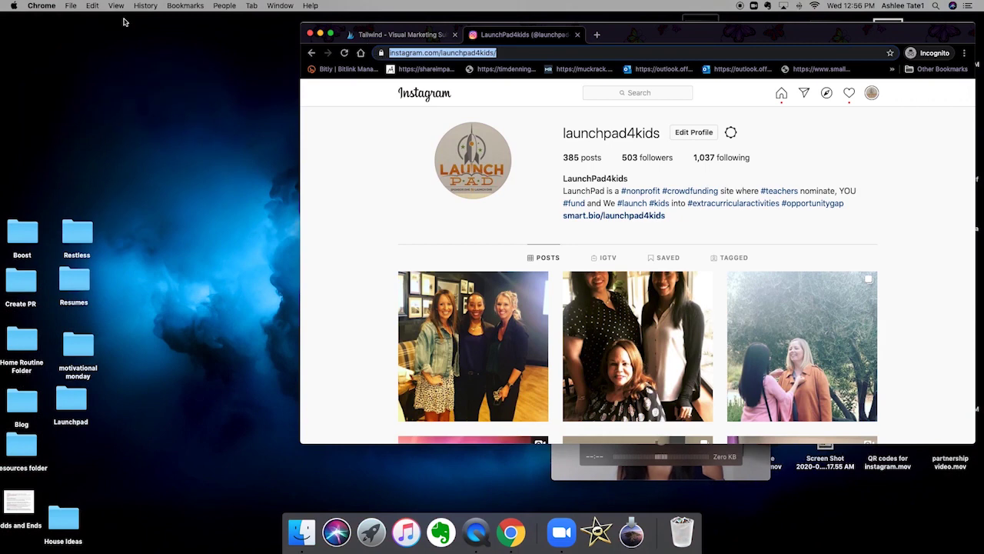
click(92, 5)
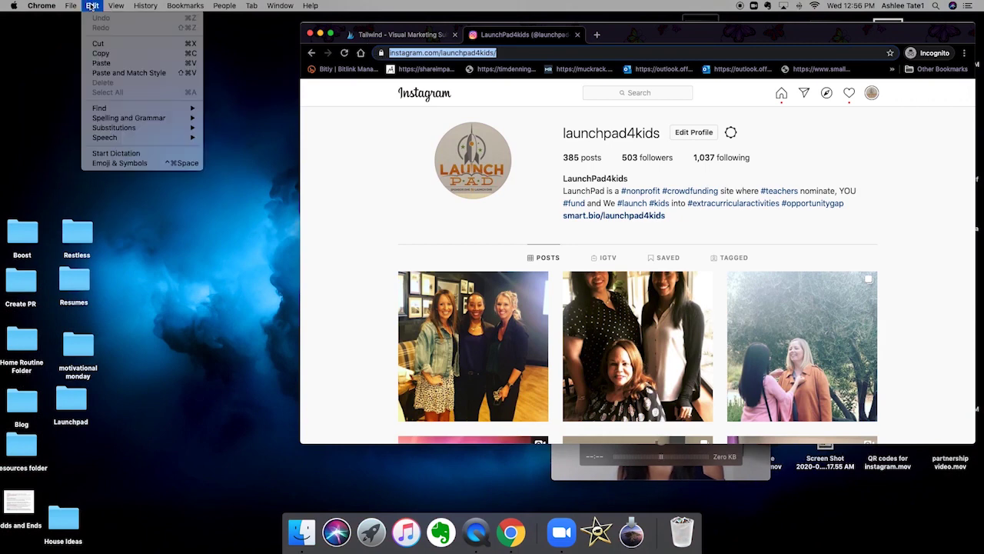
click(106, 56)
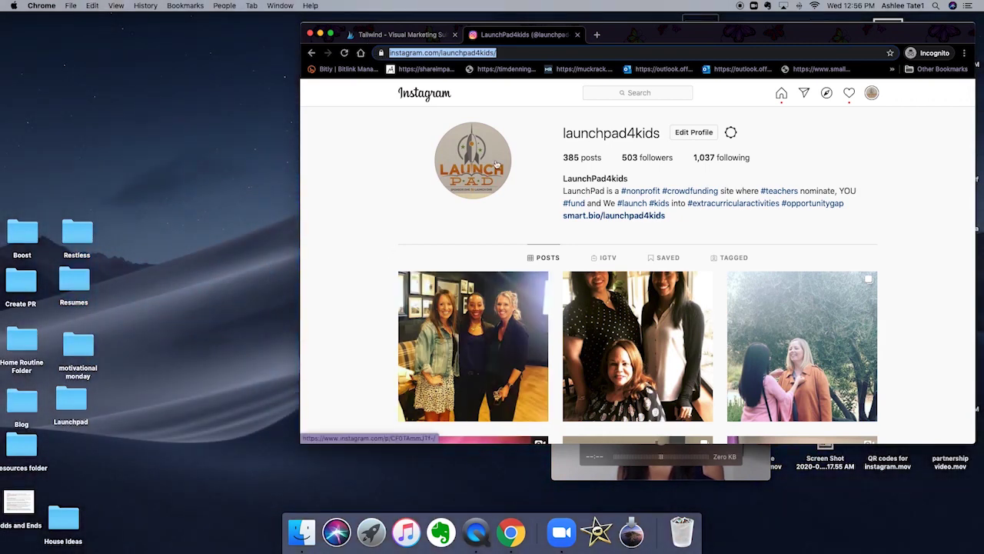
click(398, 35)
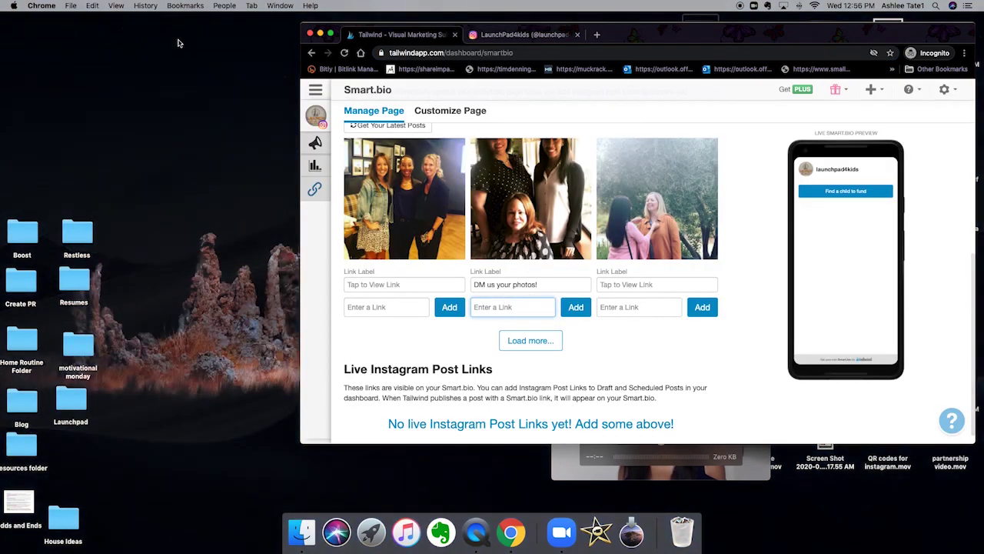
Step: Set the middle post's link to the copied Instagram profile address and add it
click(92, 6)
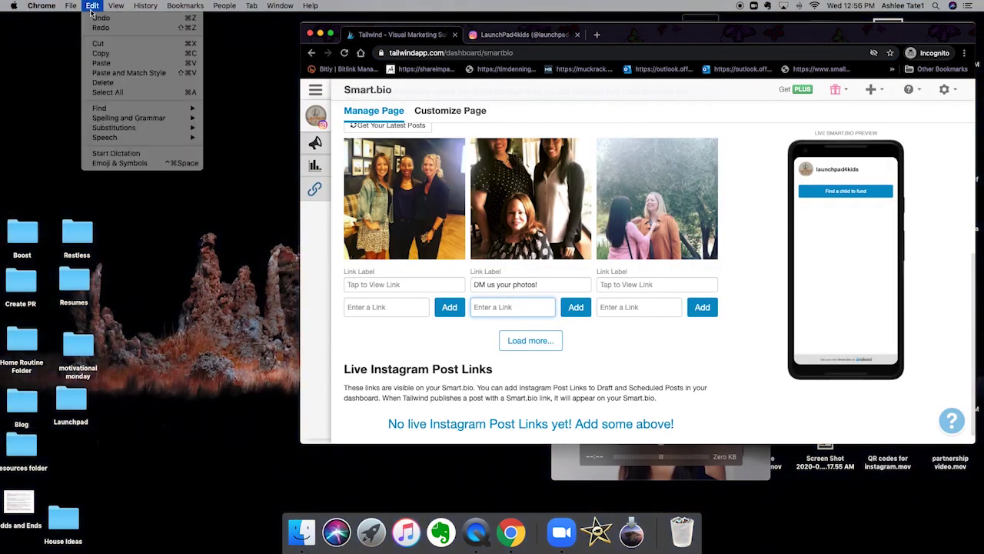
click(101, 63)
click(572, 312)
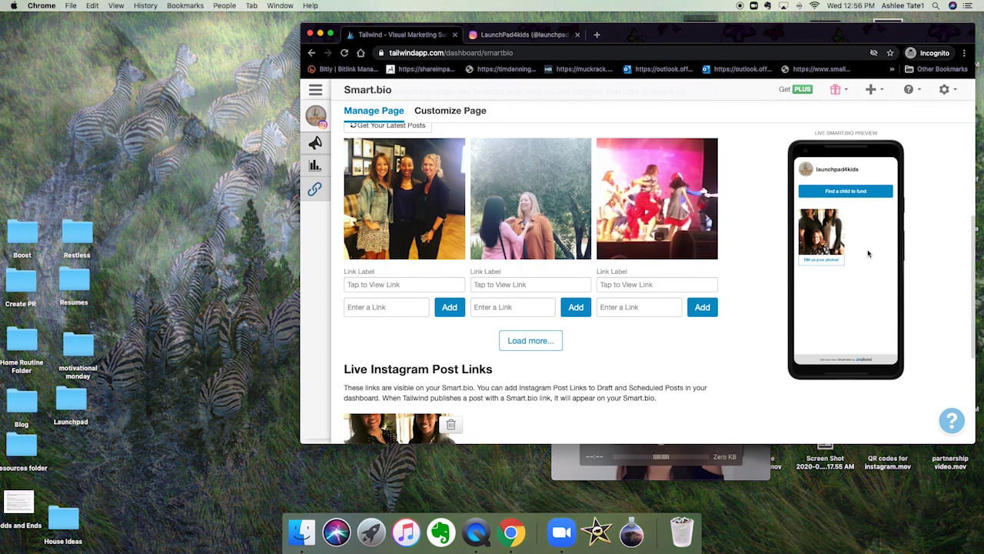
scroll(497, 203, up, 2)
scroll(497, 203, up, 5)
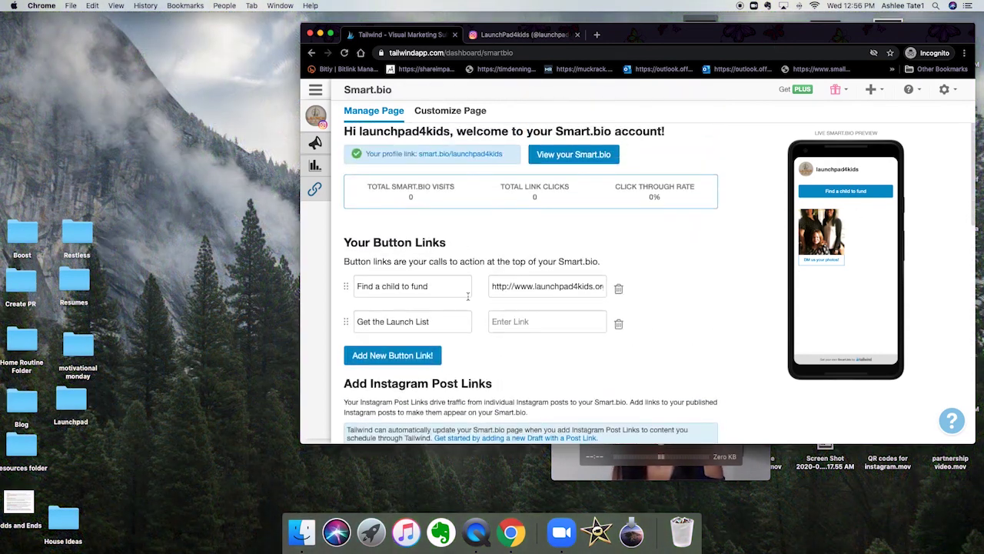
click(404, 356)
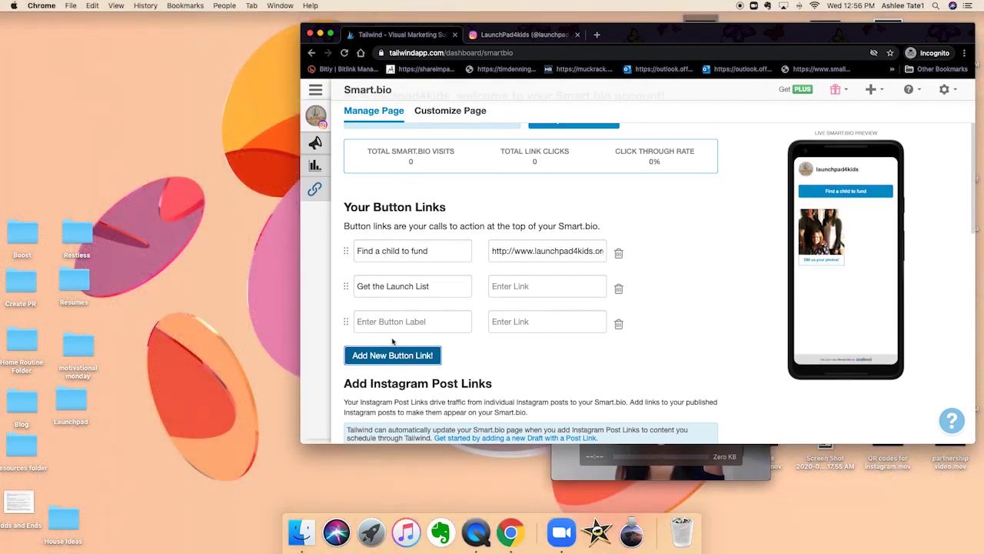
click(402, 321)
text(Donate)
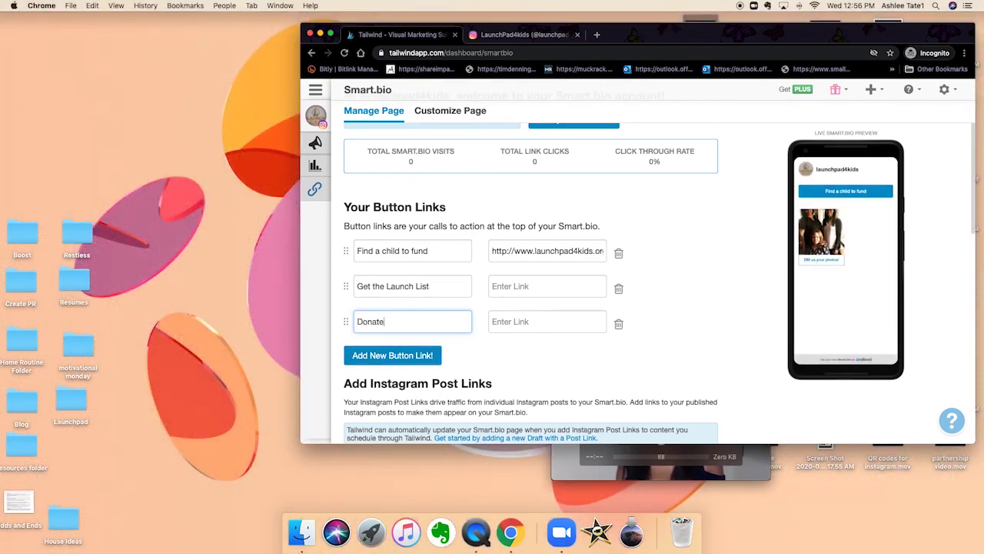
click(525, 325)
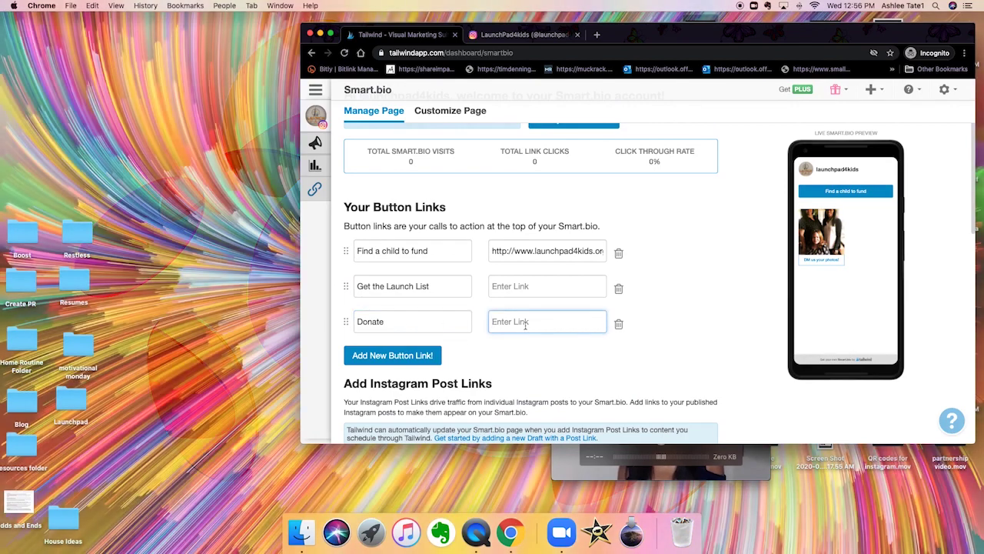
text(www.)
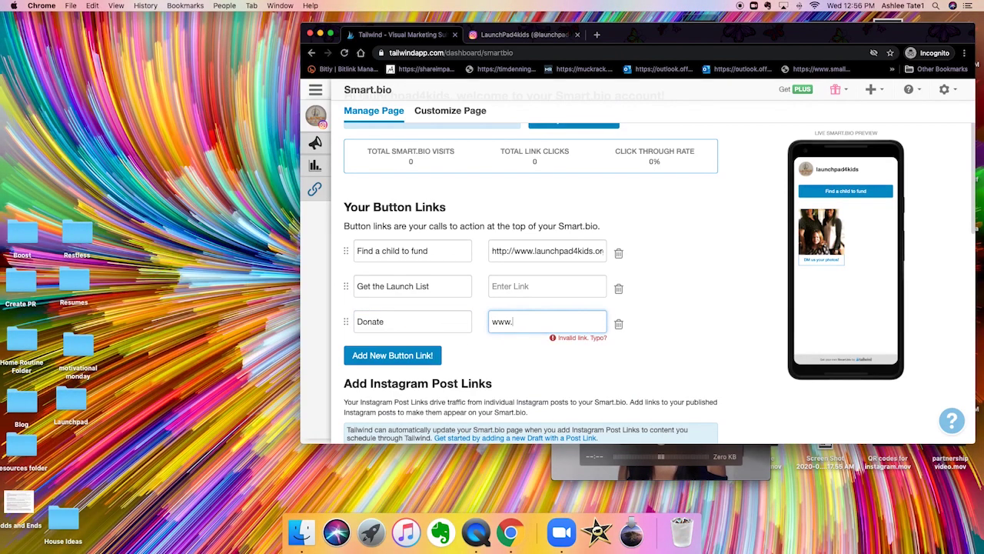
text(launchpad)
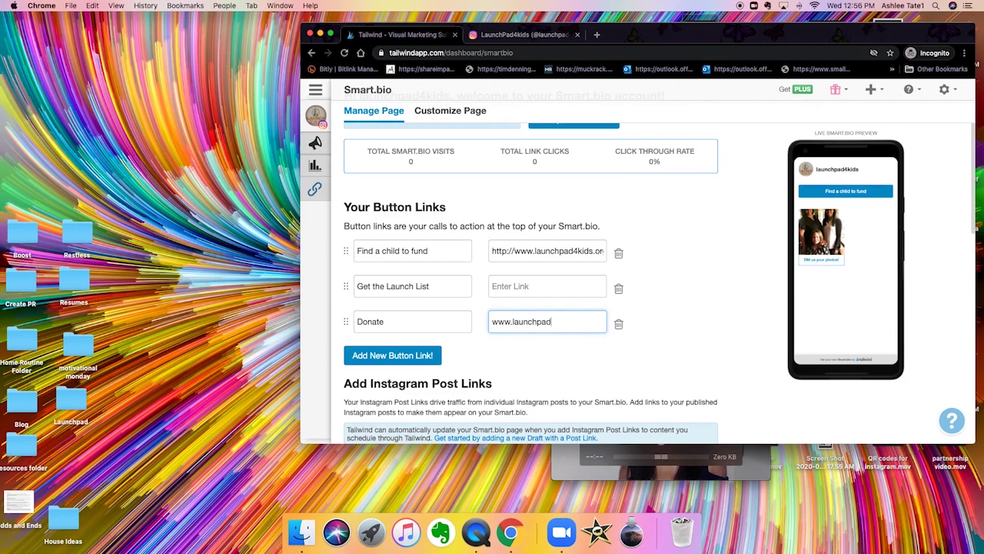
text(4kids.or)
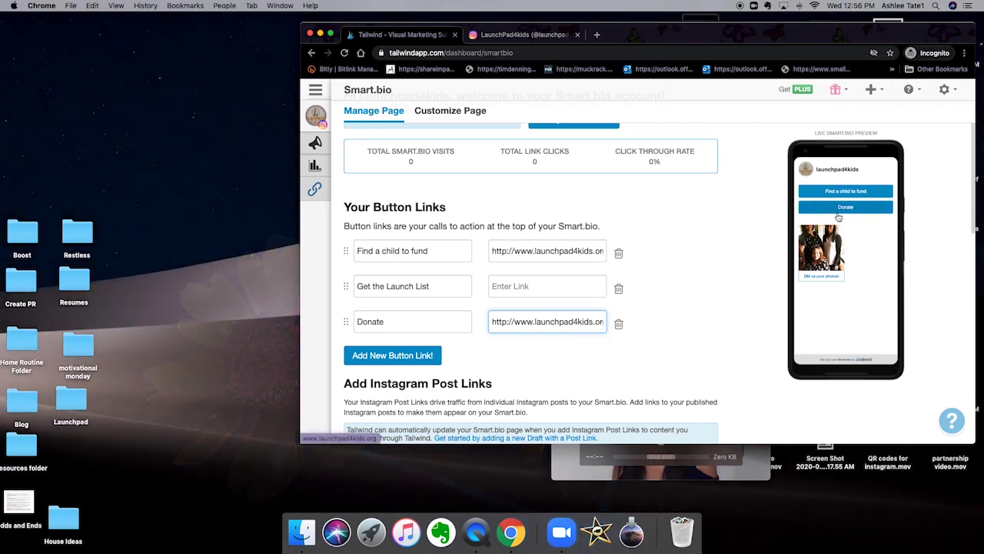
click(331, 35)
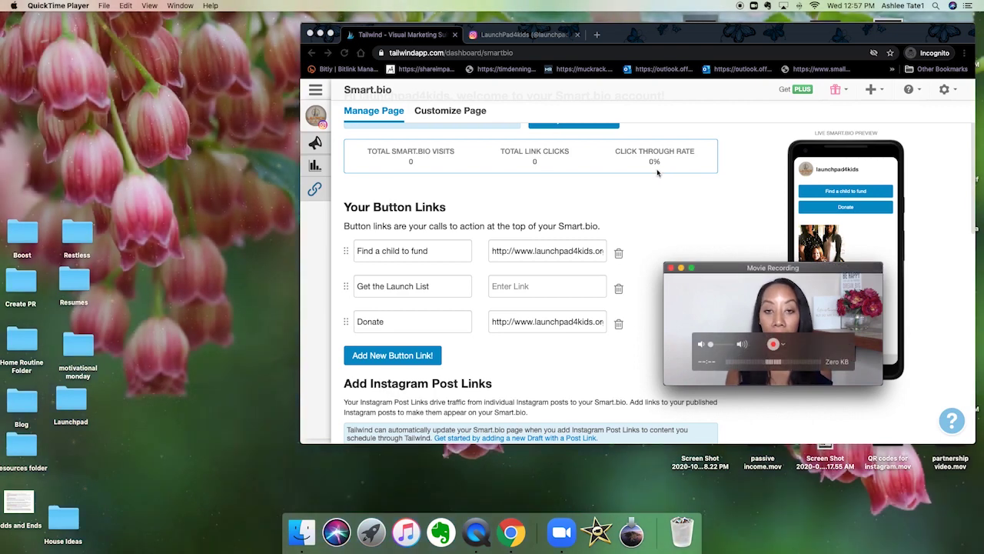
Step: In Customize Page, shift the Button Color hue from blue to a saturated orange
click(477, 112)
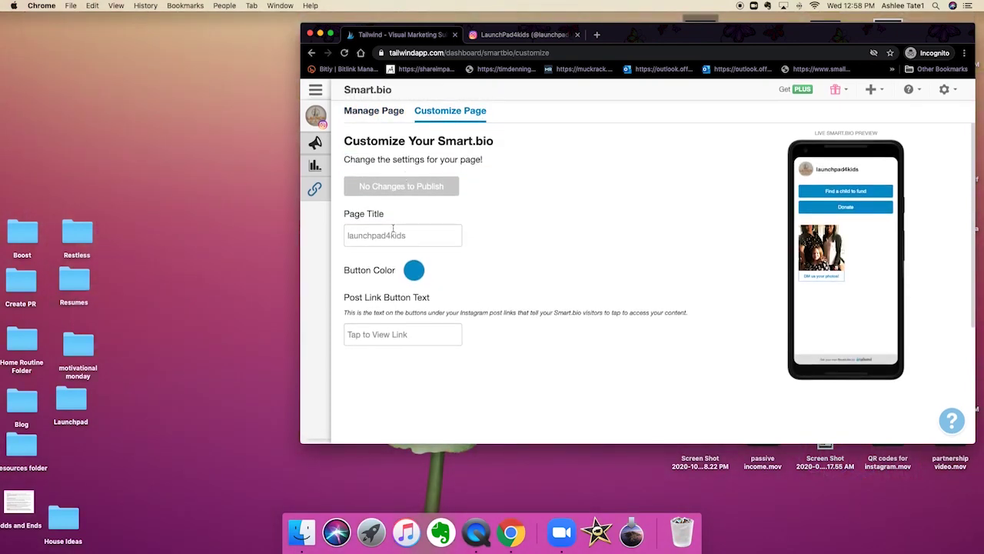
click(415, 275)
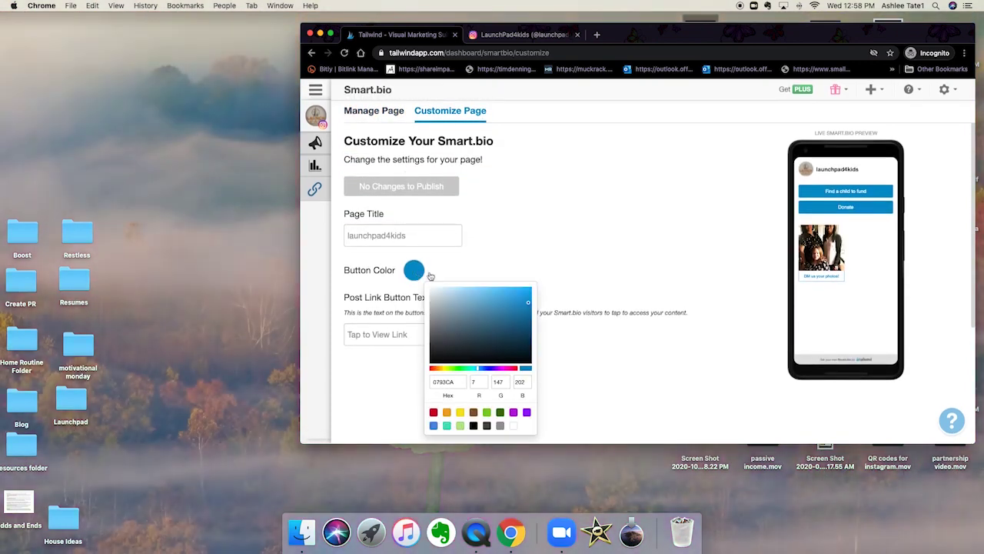
drag(478, 371, 437, 372)
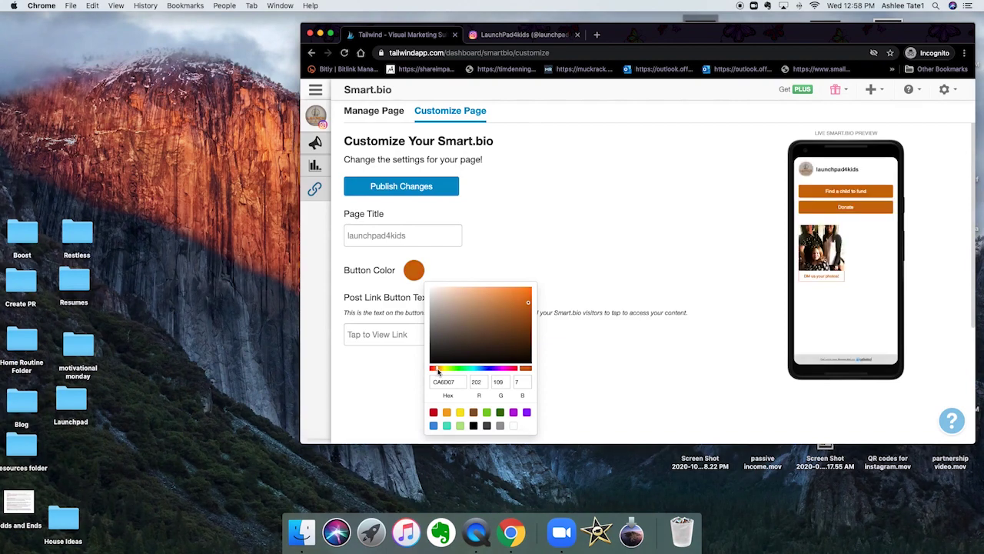
click(529, 294)
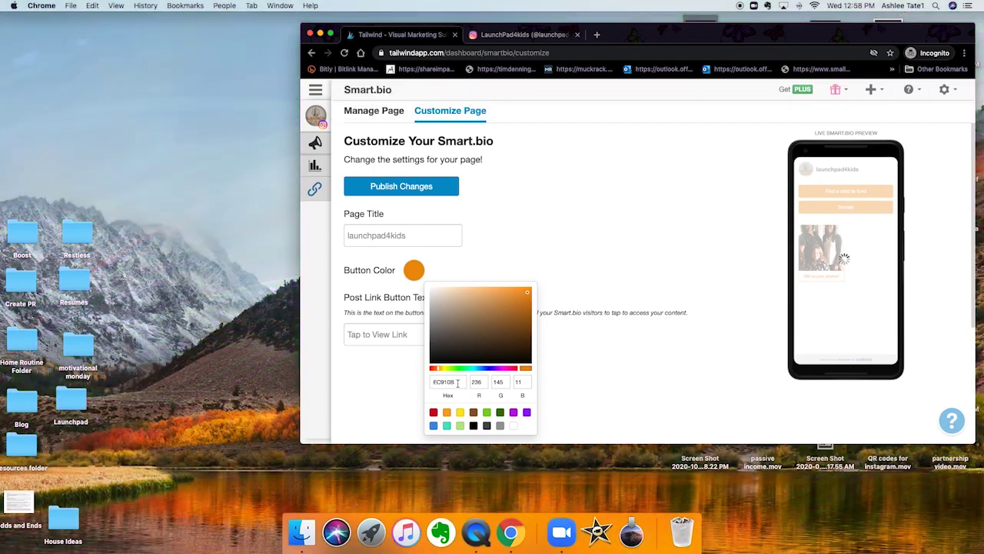
Step: Try hex codes, then settle on a warm orange button colour and close the picker
drag(463, 383, 443, 383)
text(ff)
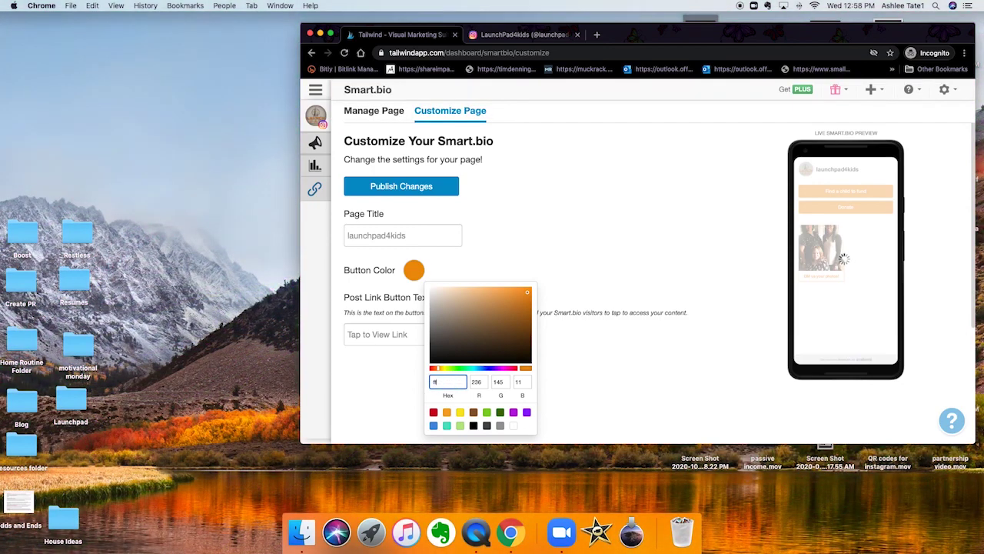
text(08c)
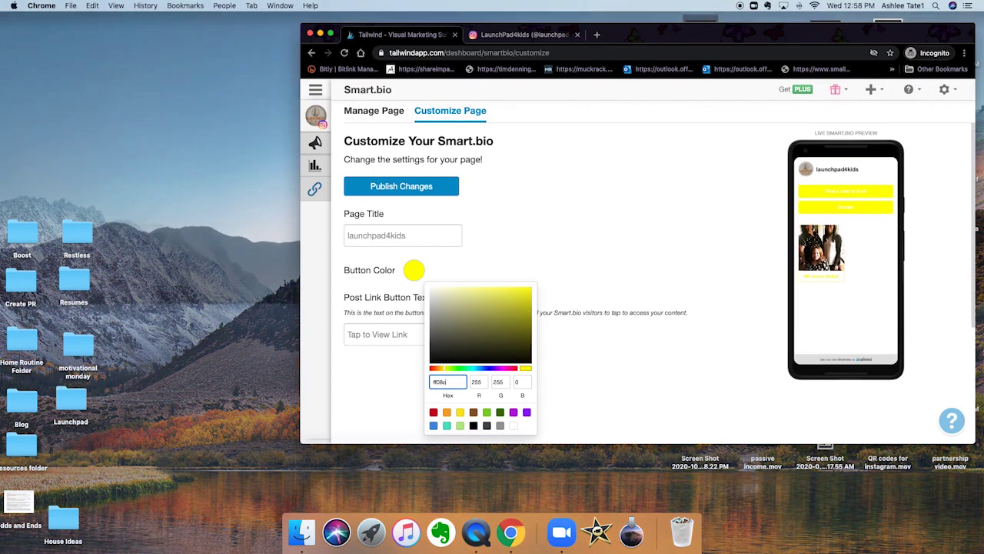
text(3)
key(BackSpace)
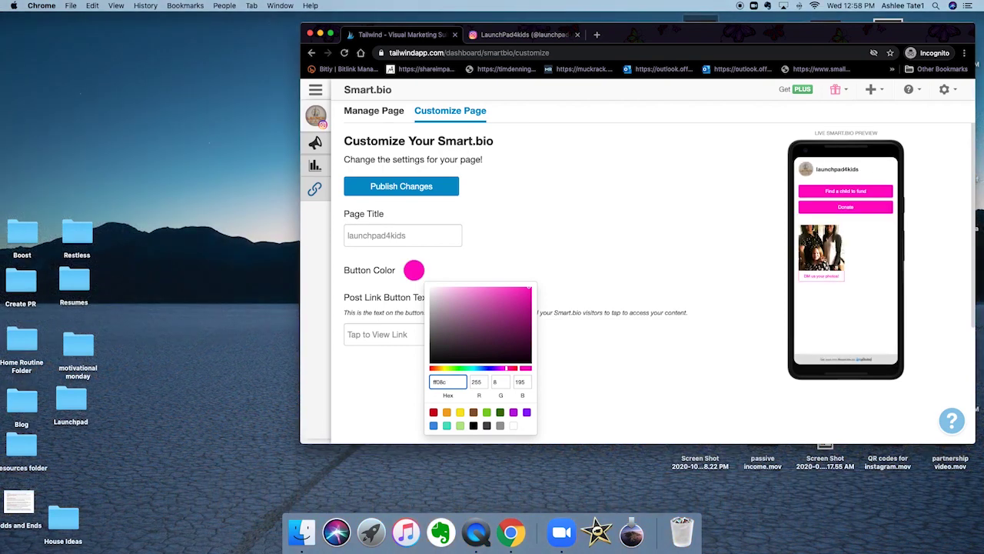
key(BackSpace)
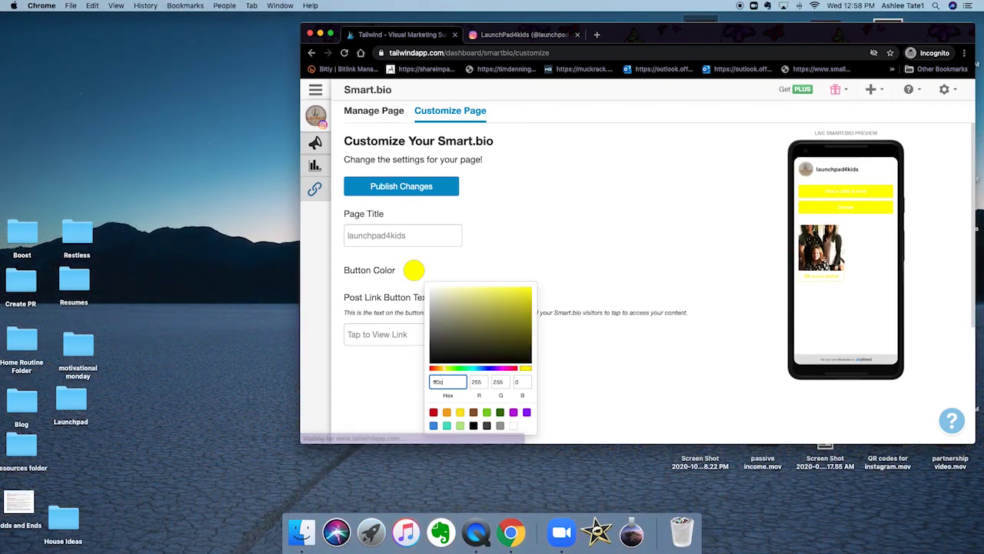
text(c83)
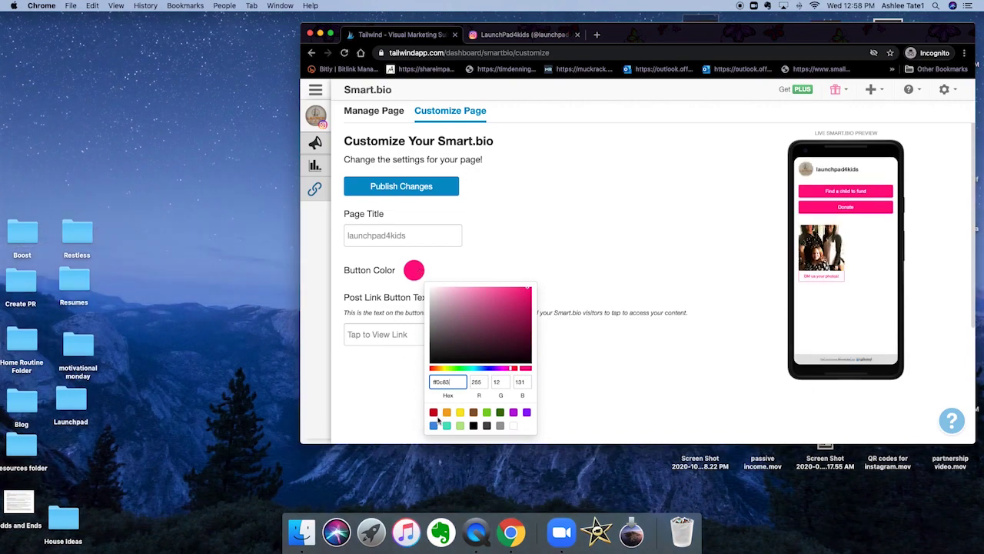
key(BackSpace)
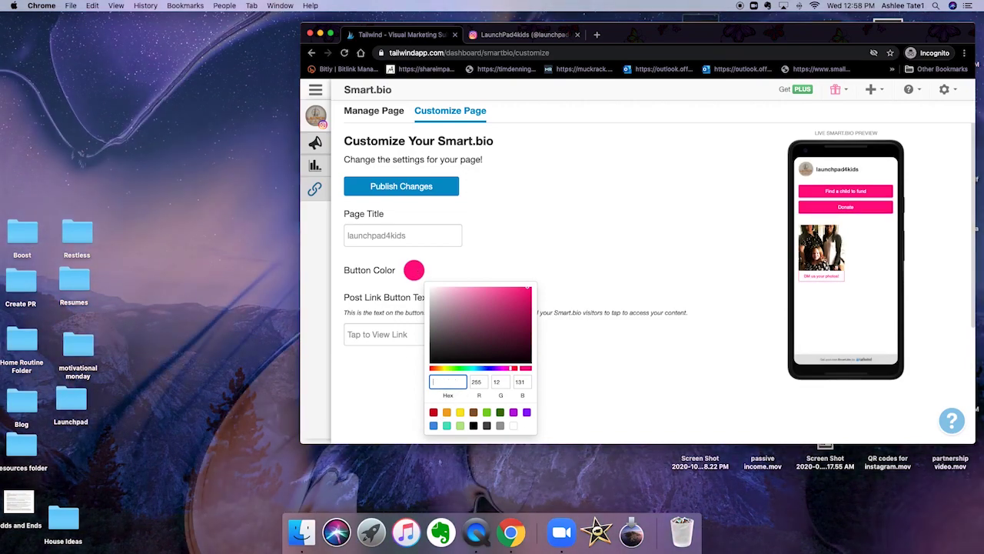
click(447, 415)
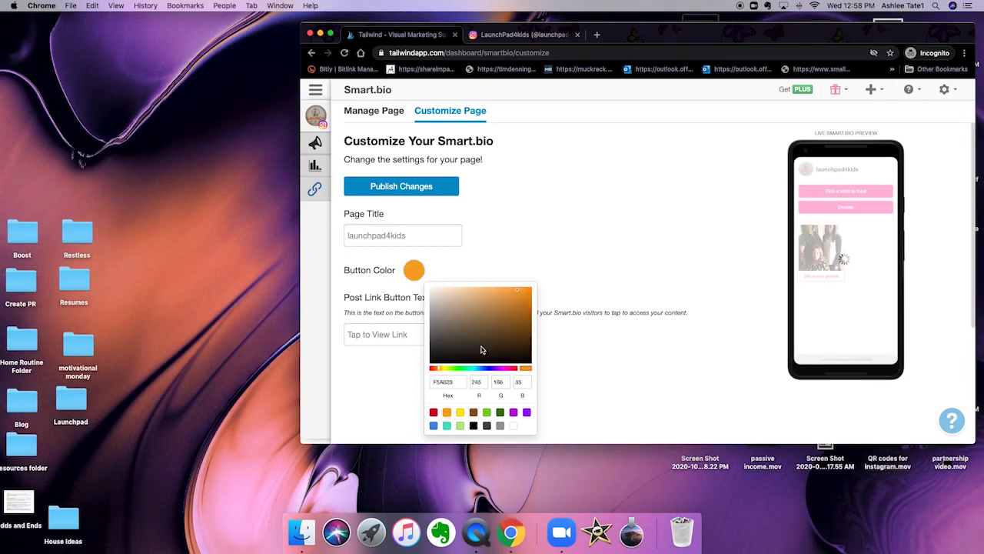
click(516, 292)
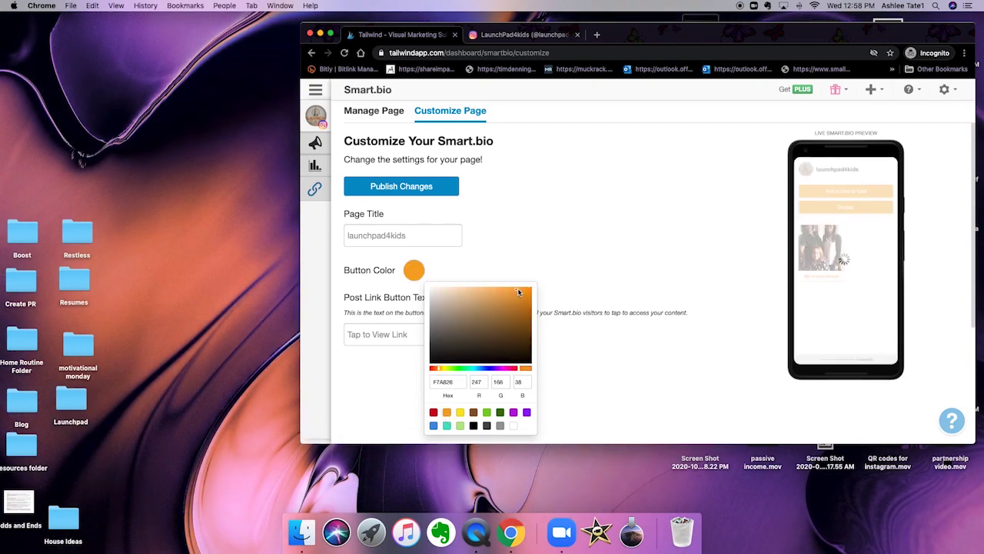
click(523, 291)
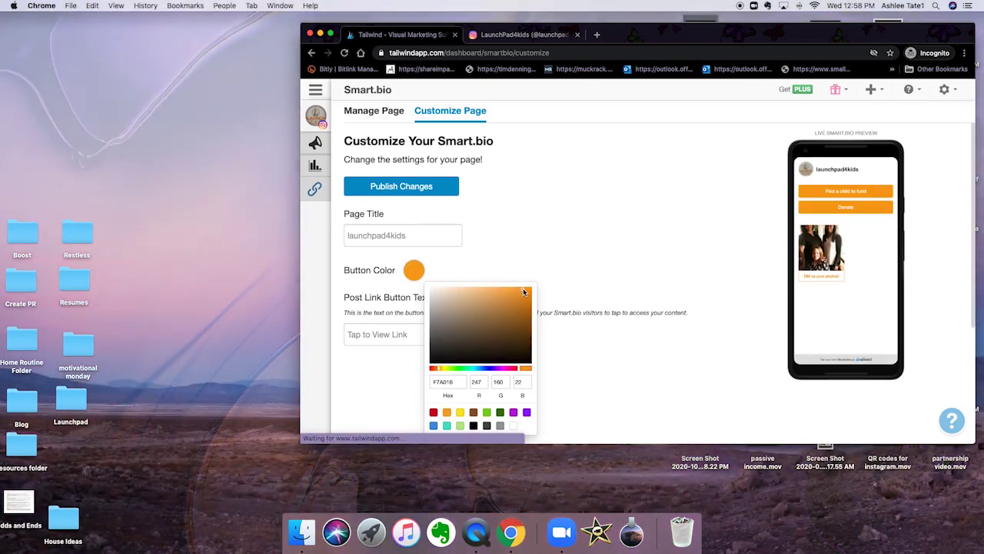
click(591, 286)
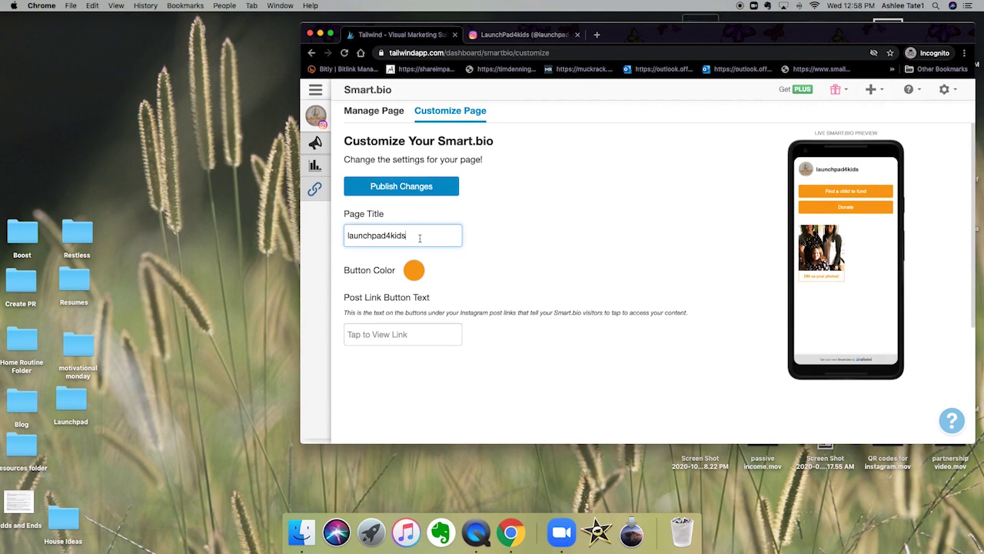
Step: Replace the 'launchpad4kids' page title with 'Connect with us!', leaving the post link button text unchanged
drag(358, 235, 342, 237)
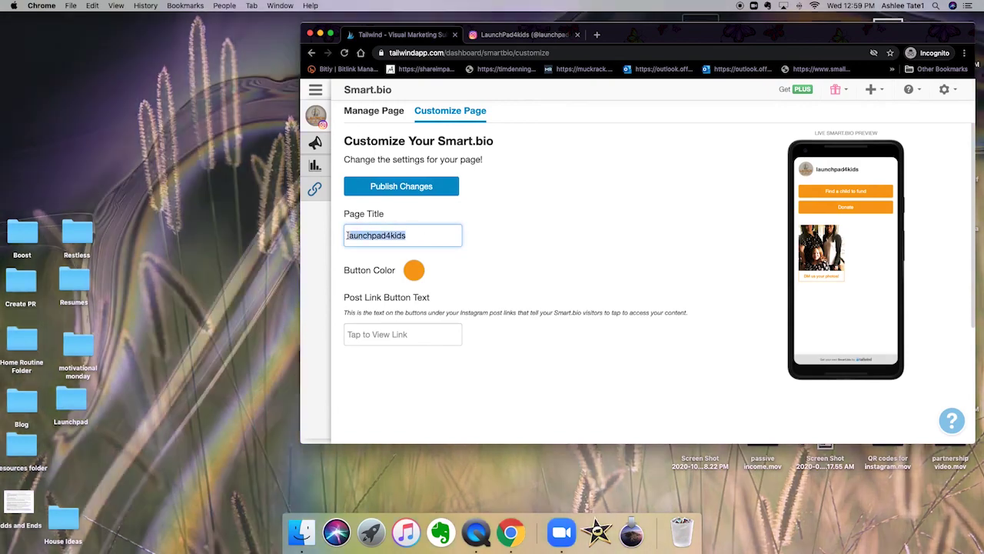
key(BackSpace)
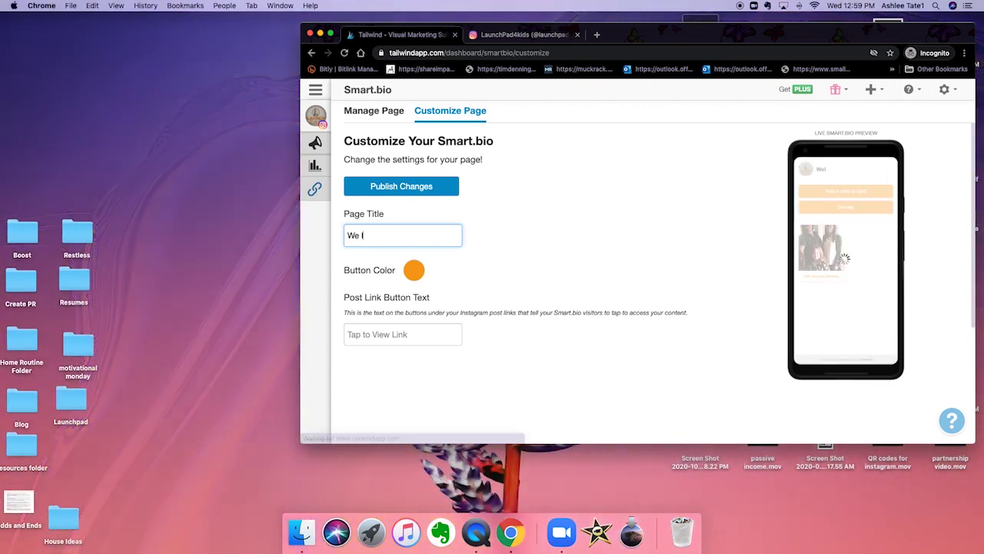
key(BackSpace)
key(BackSpace)
key(BackSpace)
text(Connect with us!)
click(419, 336)
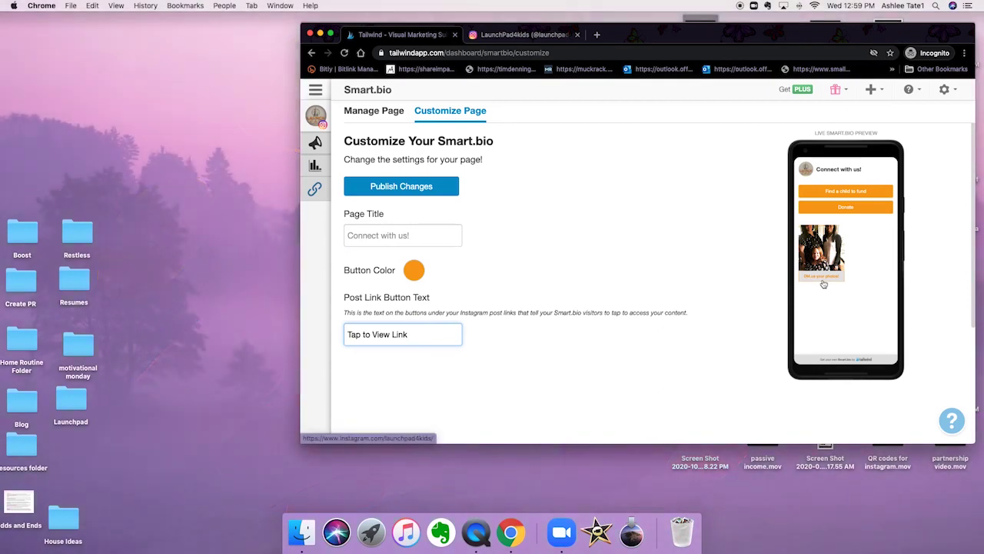
click(477, 347)
Step: Switch back to the Manage Page tab showing the page's links and Instagram posts
click(375, 112)
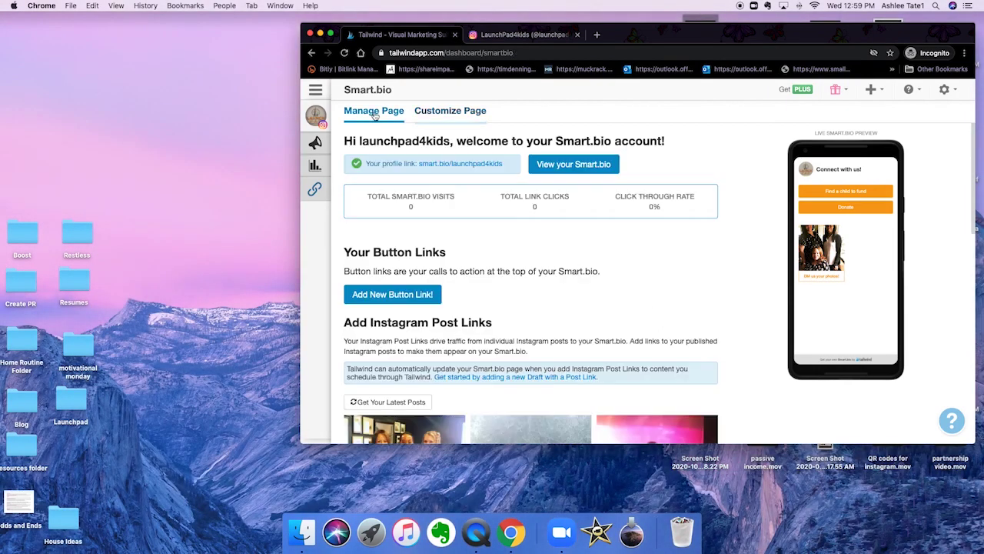